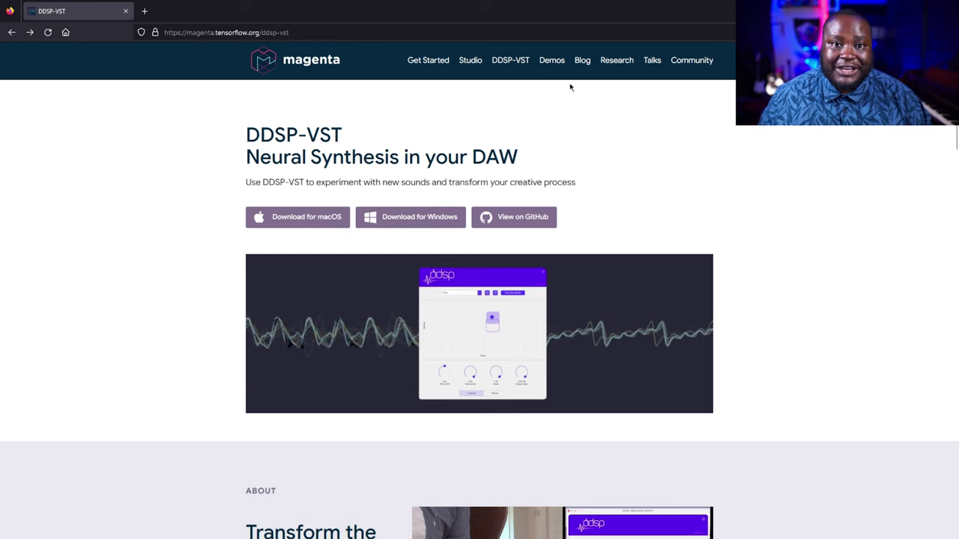
Step: Return to Magenta's article on Differentiable Digital Signal Processing and read through it to the citation section
key(alt+Right)
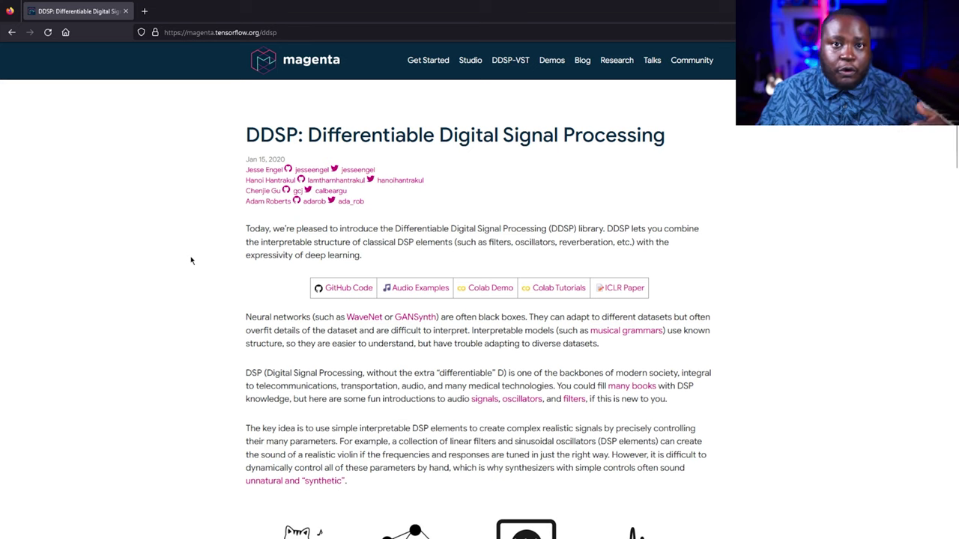
scroll(191, 260, down, 9)
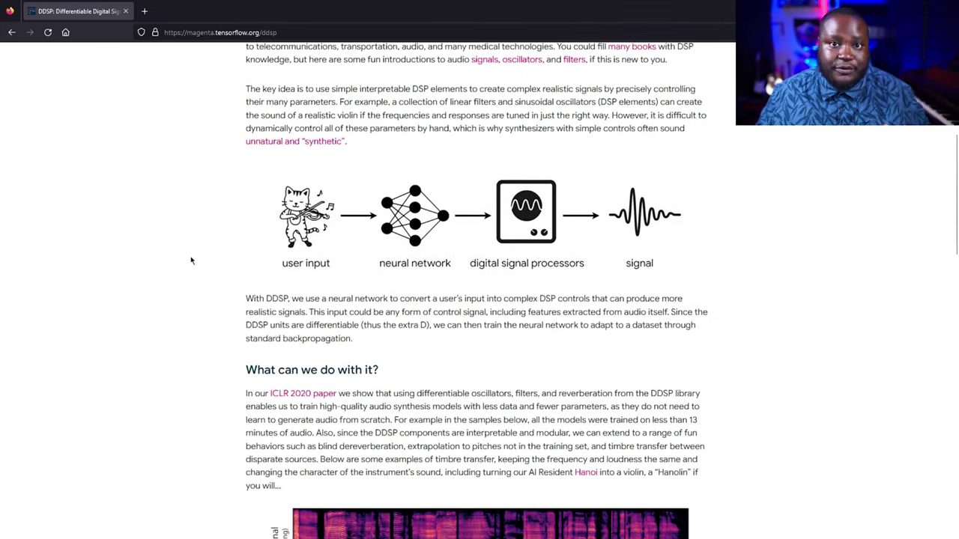
scroll(191, 260, down, 3)
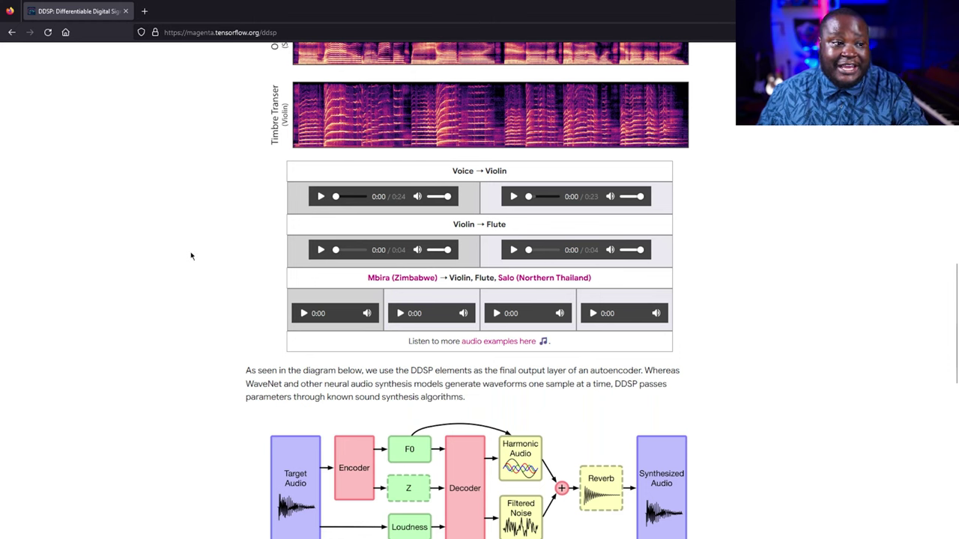
scroll(191, 256, down, 7)
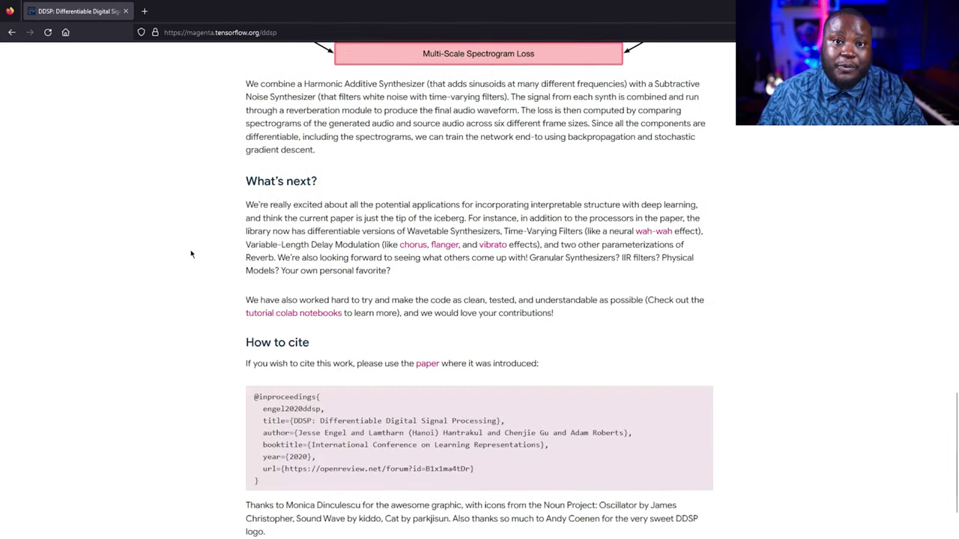
scroll(190, 254, down, 2)
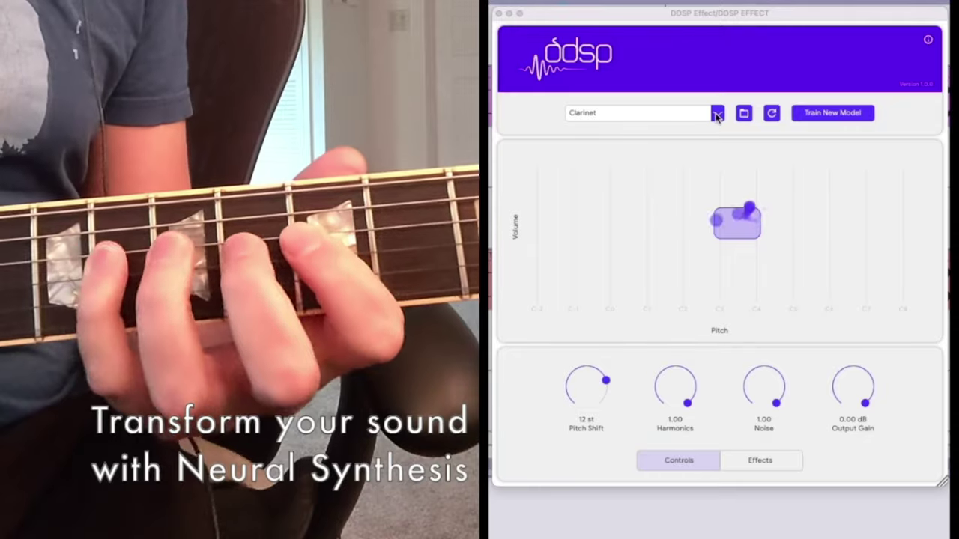
Step: Choose the Melodica model in the DDSP Effect plug-in
click(717, 114)
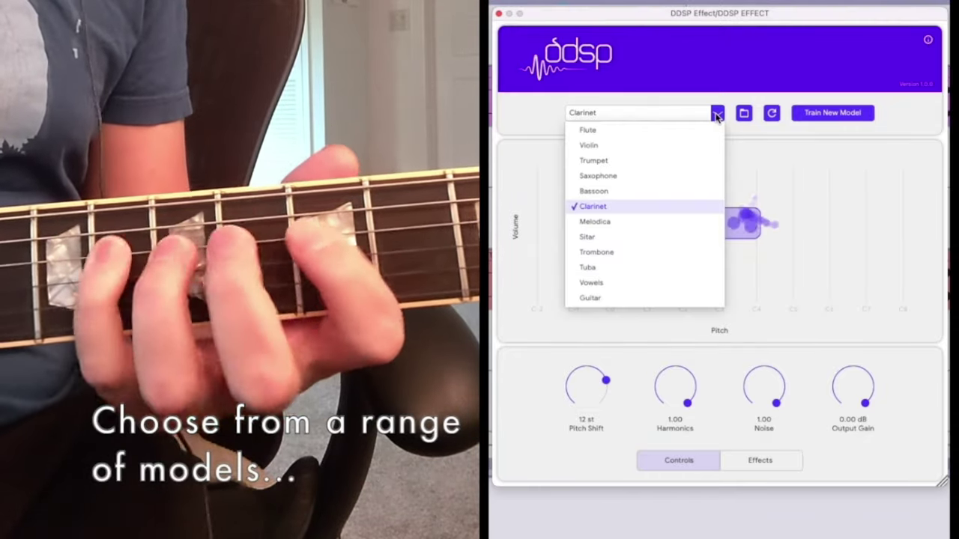
click(680, 221)
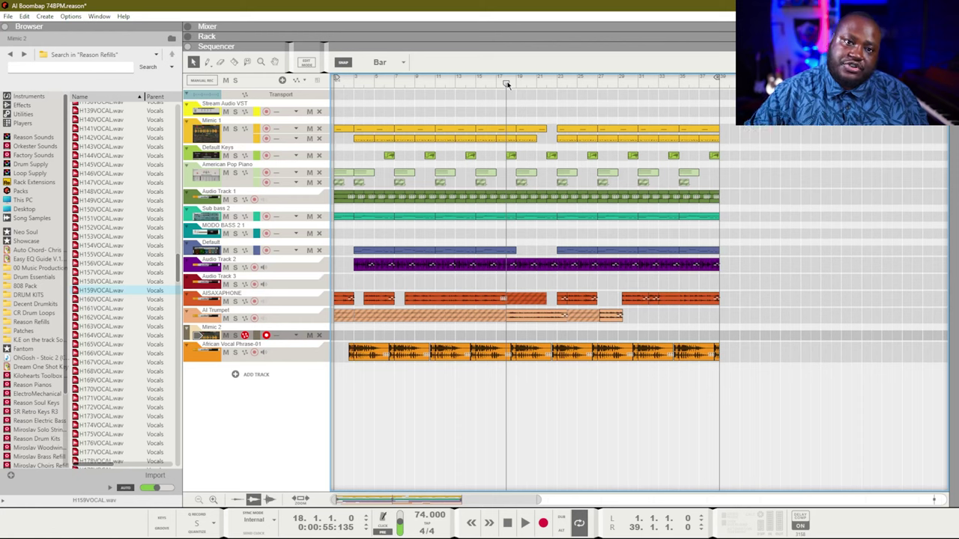
Step: Play the AI Boombap 74BPM arrangement in Reason from bar 18
key(space)
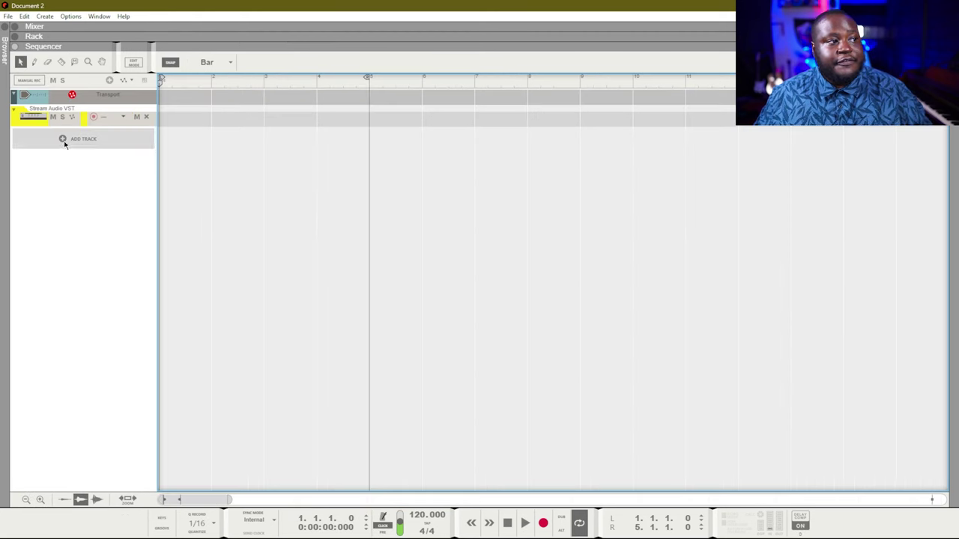
Step: Add an audio track to the empty song and enable input monitoring on it
click(65, 144)
click(132, 152)
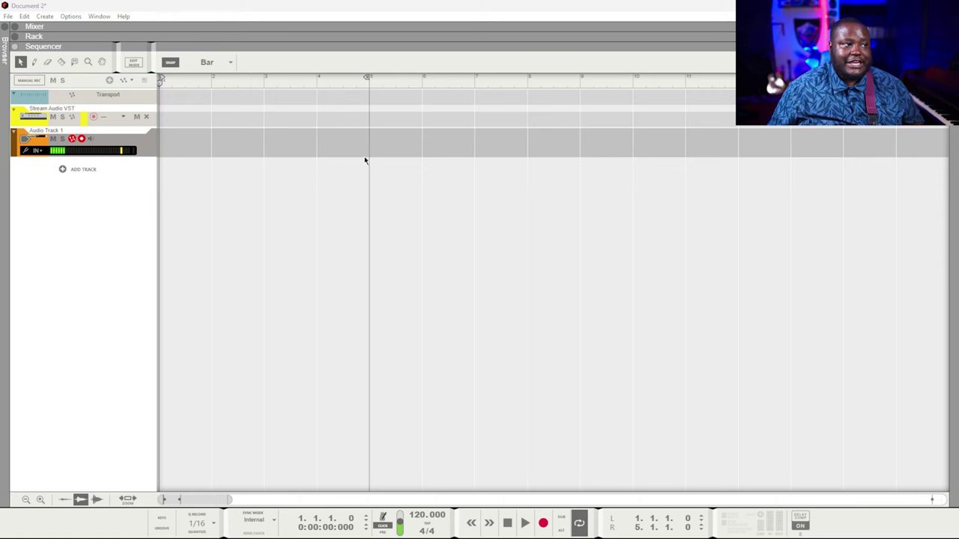
click(93, 141)
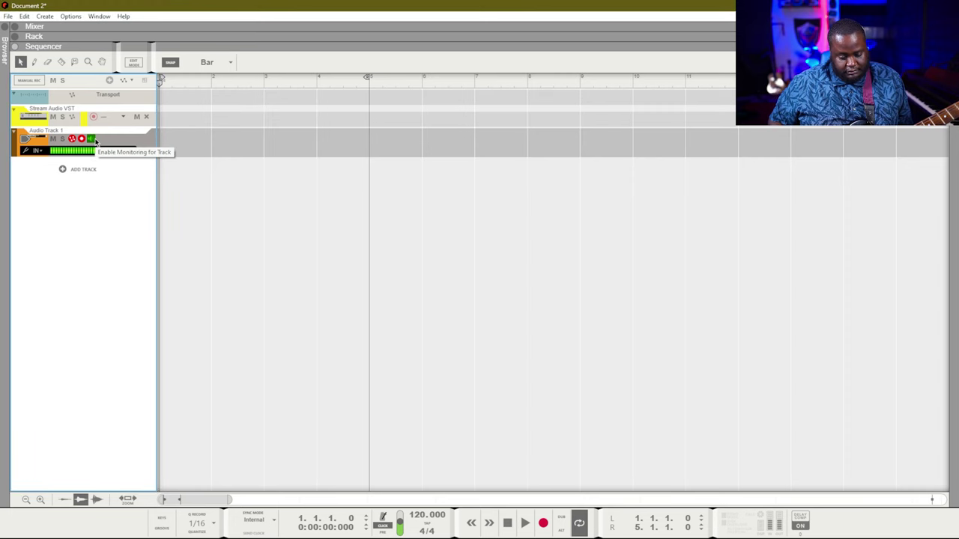
Step: Insert Magenta's DDSP Effect on Audio Track 1 in the rack
key(F6)
right_click(98, 292)
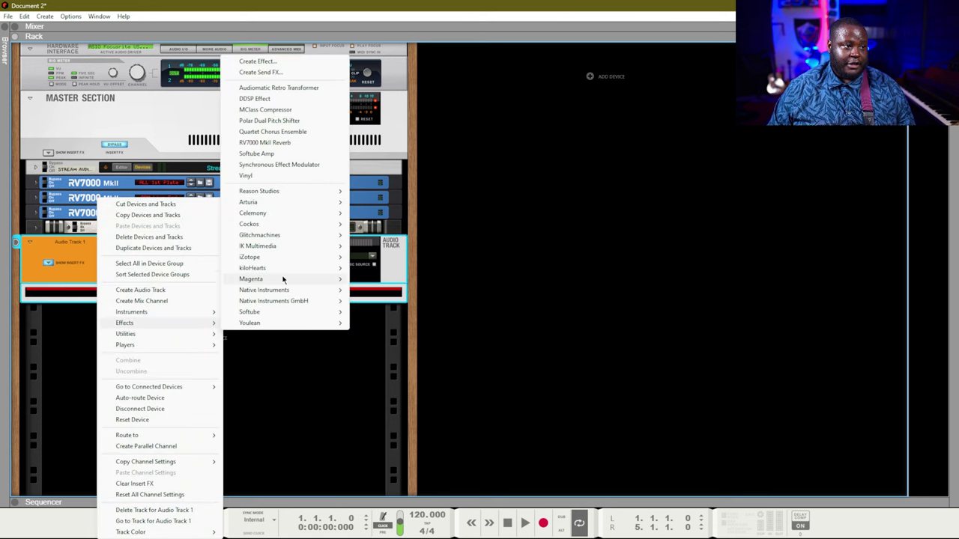
mouse_move(296, 280)
click(394, 279)
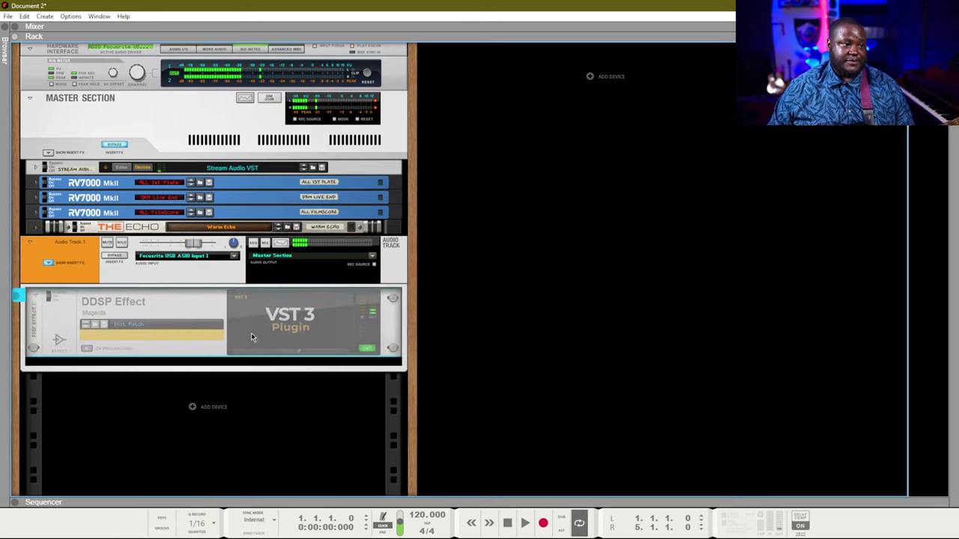
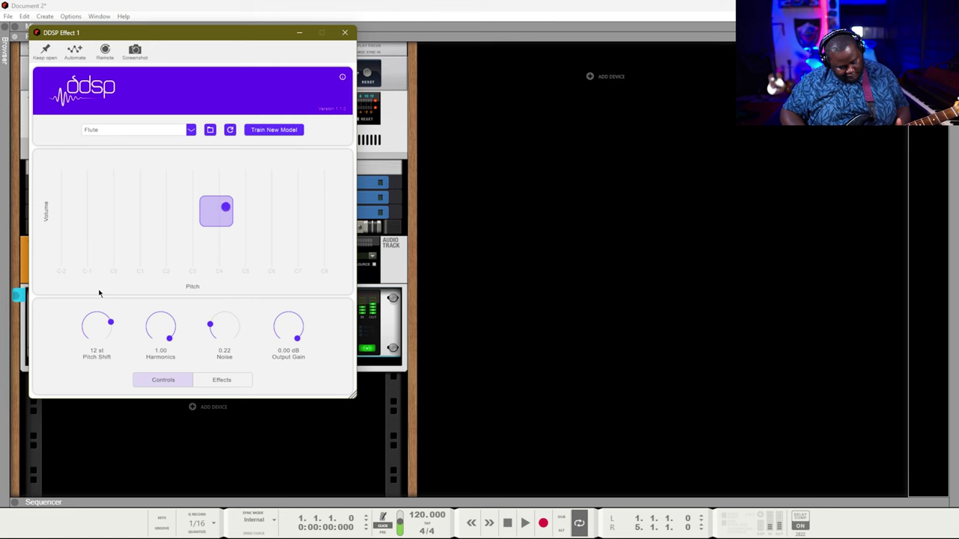
Step: Add a Channel Dynamics device after the DDSP Effect and enable its Gate/Expander section
scroll(183, 133, down, 1)
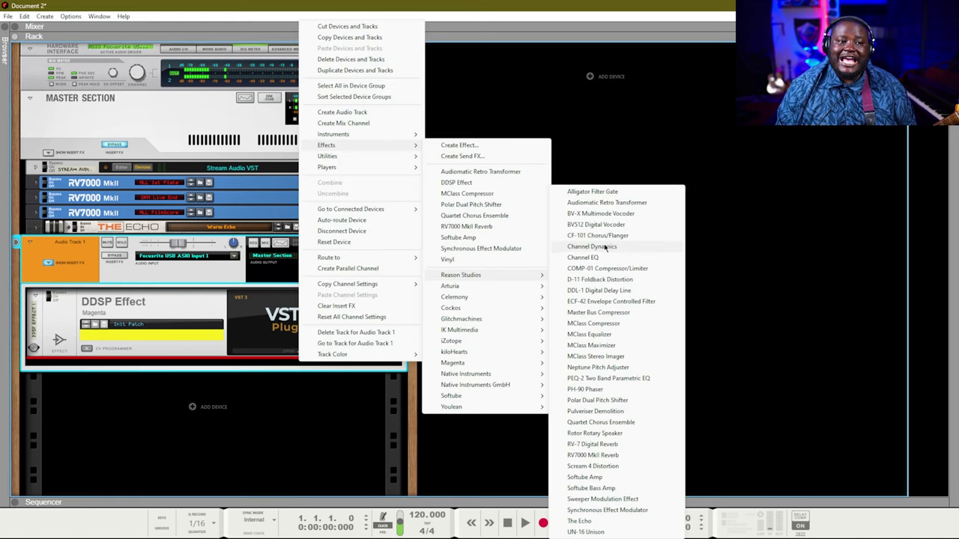
click(603, 245)
click(190, 365)
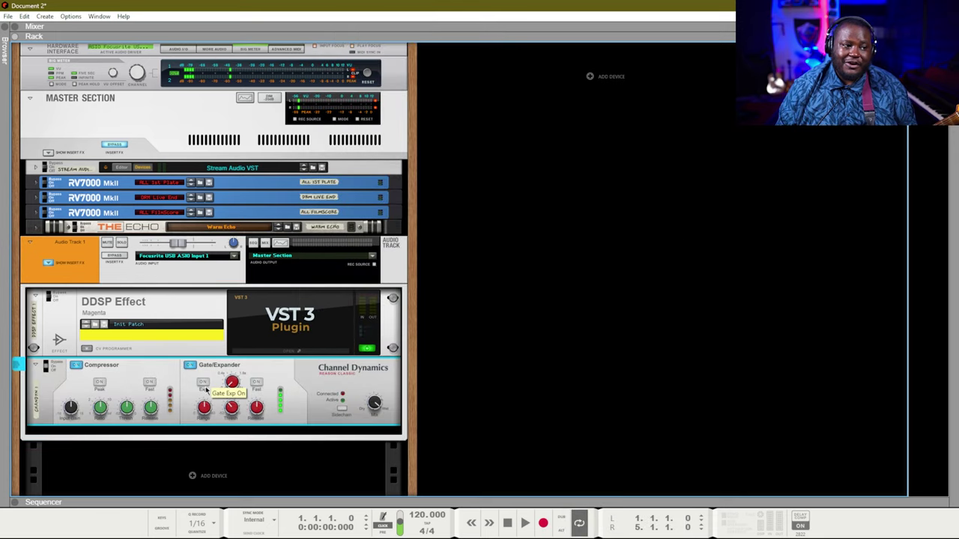
mouse_move(233, 402)
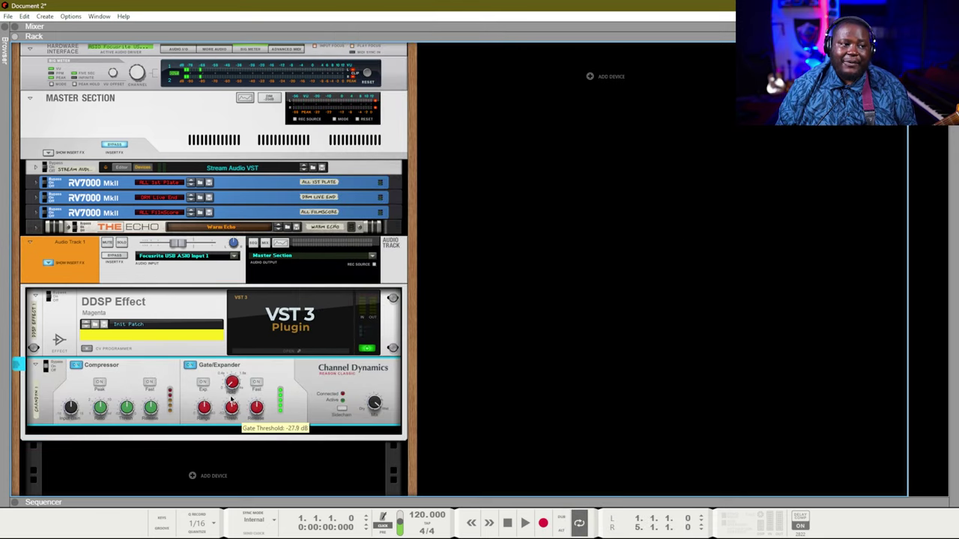
mouse_move(205, 413)
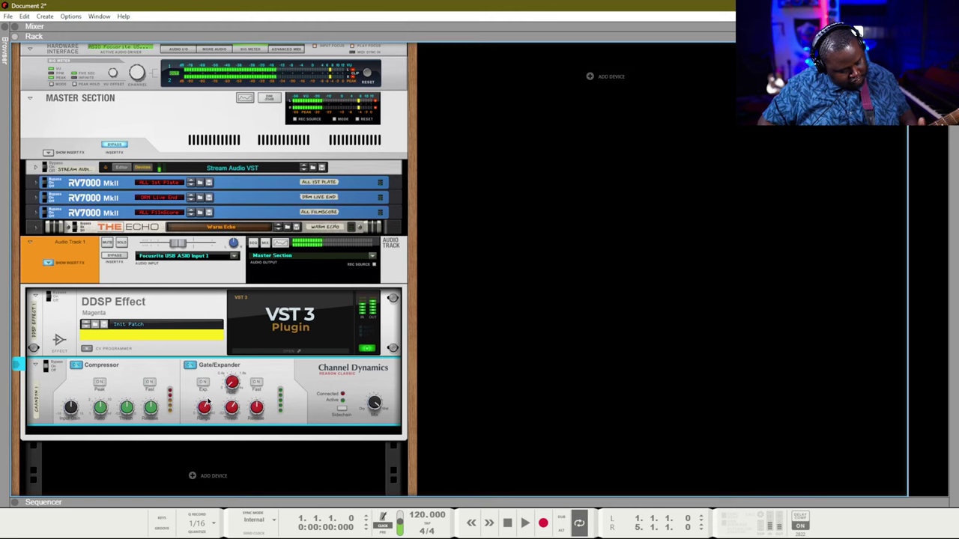
Step: Create a second audio track below the effects chain in the rack and unfold its device panel
scroll(217, 352, down, 1)
right_click(223, 303)
click(273, 319)
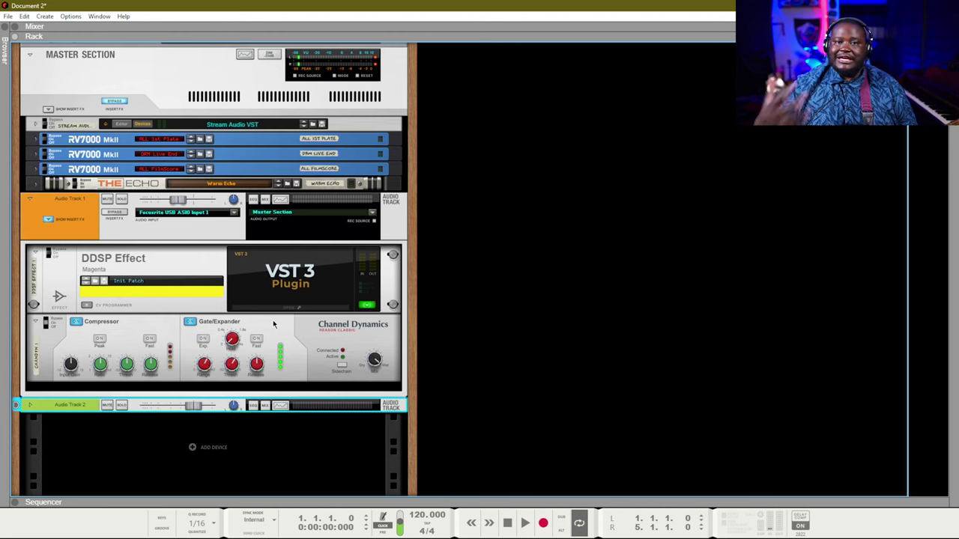
click(31, 406)
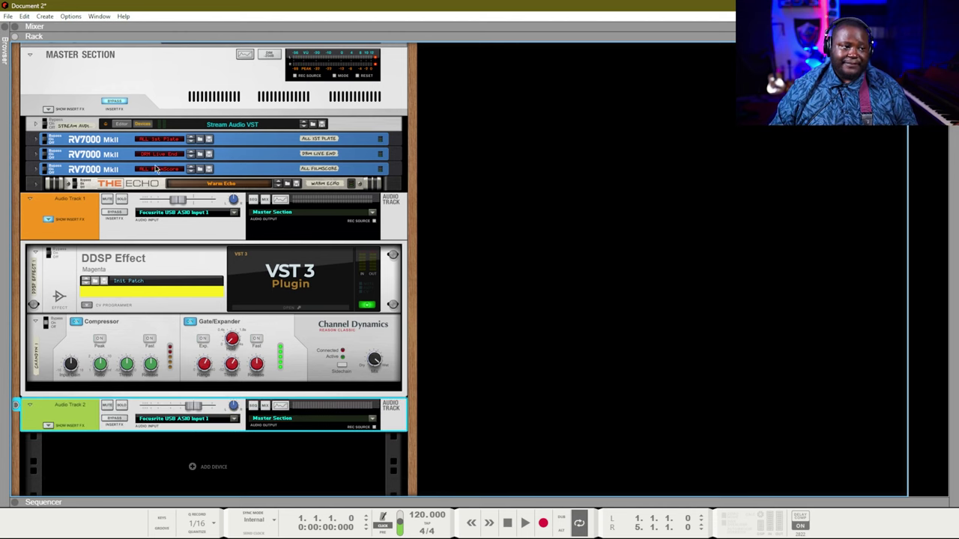
Step: Make Audio Track 1 a recording source and set Audio Track 2's input to stereo from Audio Track 1
click(374, 222)
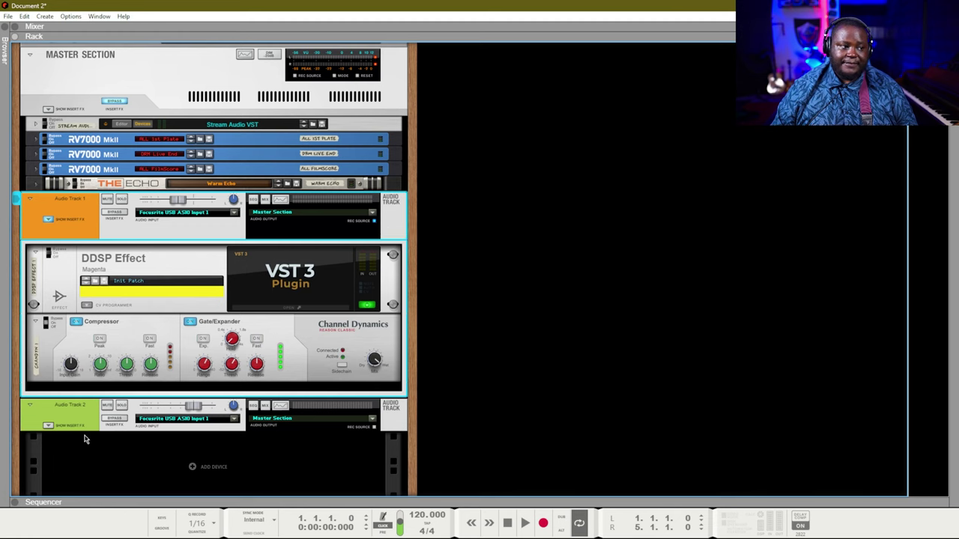
click(239, 419)
click(263, 440)
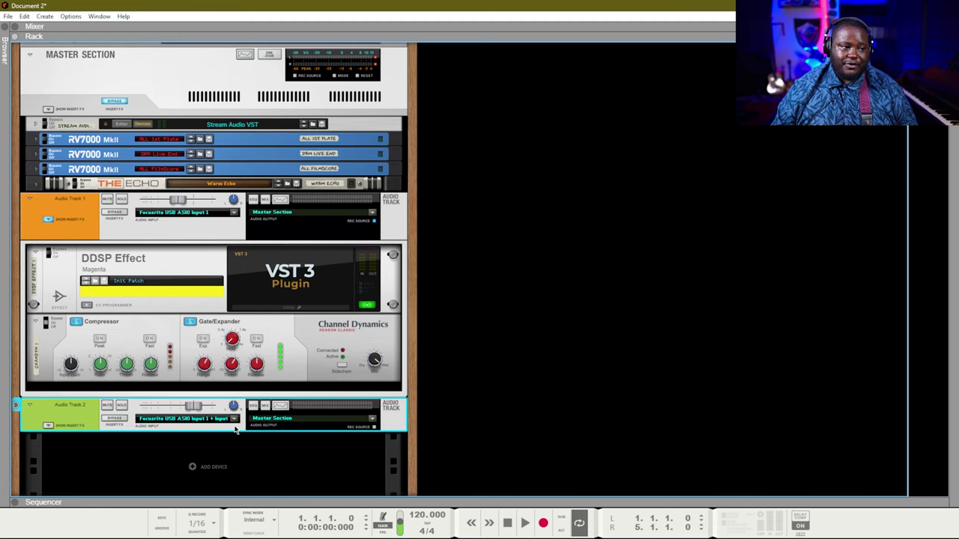
click(234, 421)
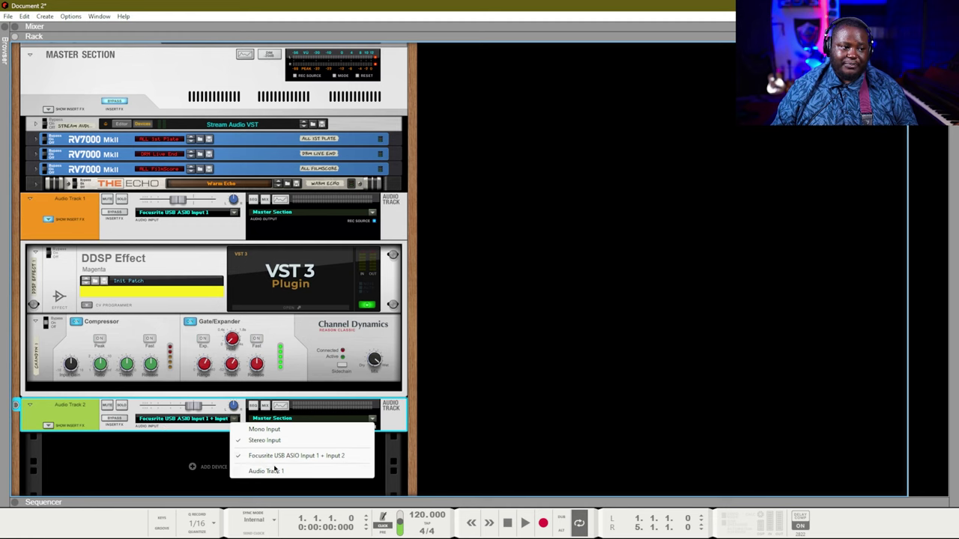
click(266, 471)
Step: Rename Audio Track 1 as AI SAX
double_click(82, 198)
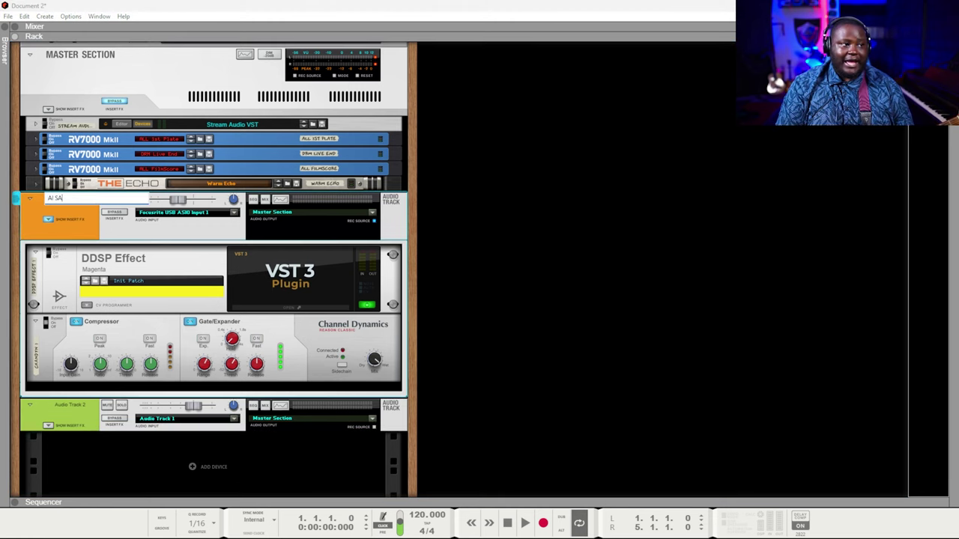
key(Return)
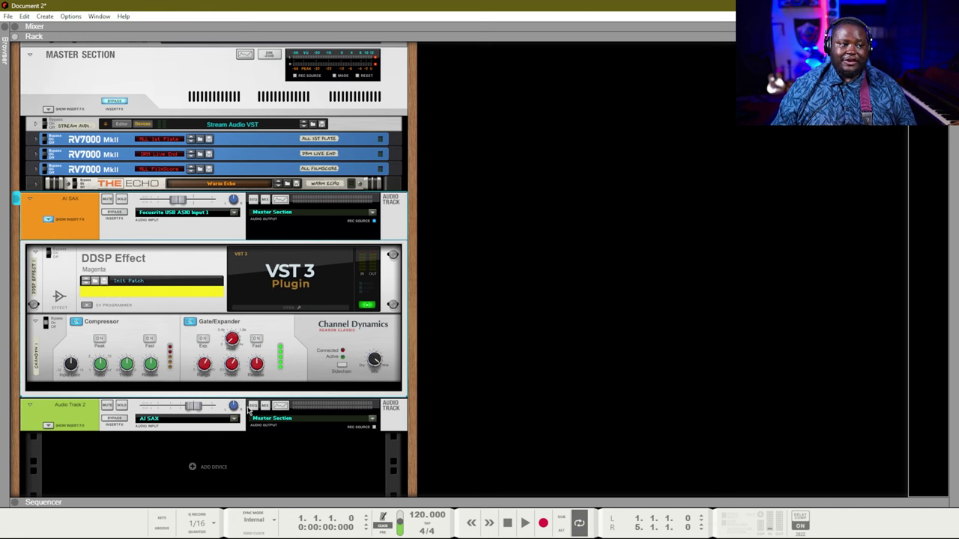
Step: Record a take on the AI SAX track and Audio Track 2 at the same time in the sequencer
key(F7)
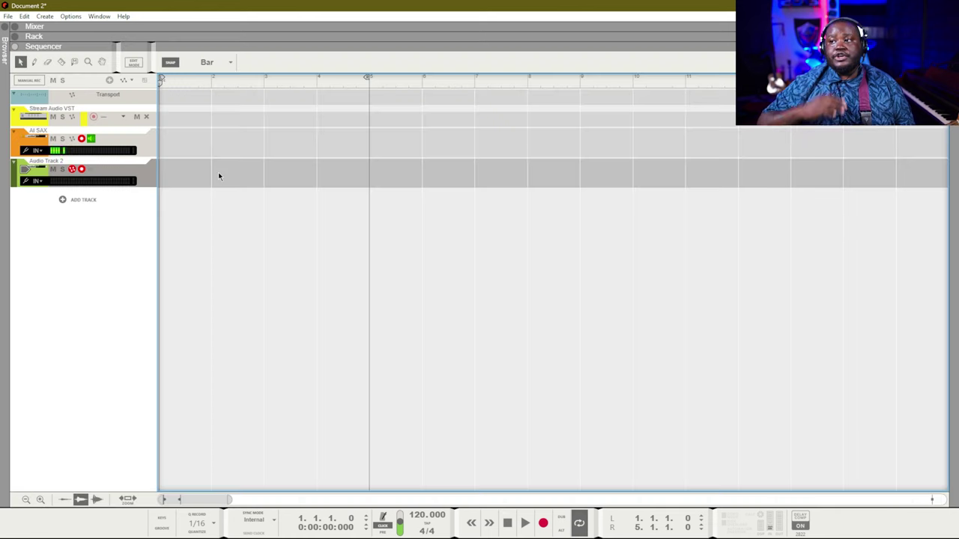
key(ctrl+Return)
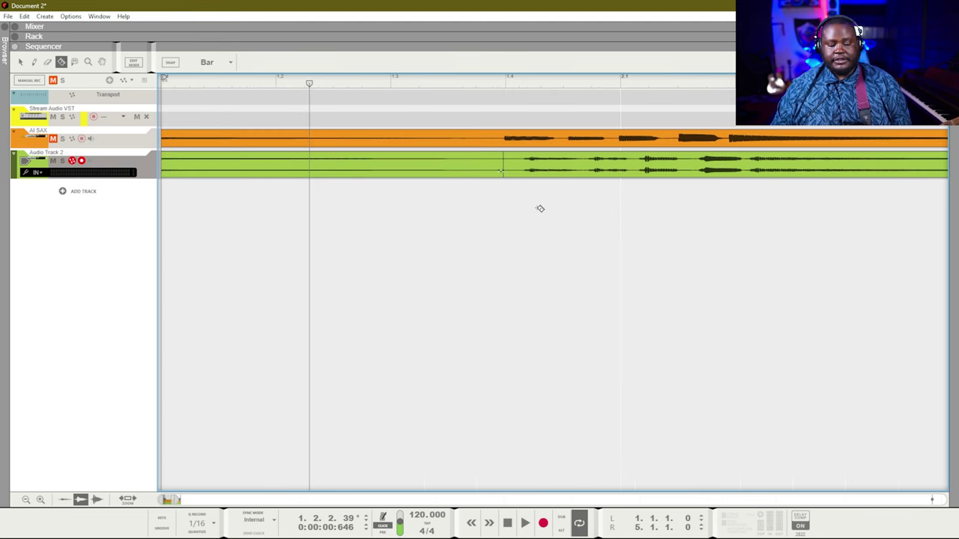
Step: Split the Audio Track 2 recording with the Razor tool just before its first note
scroll(539, 209, down, 2)
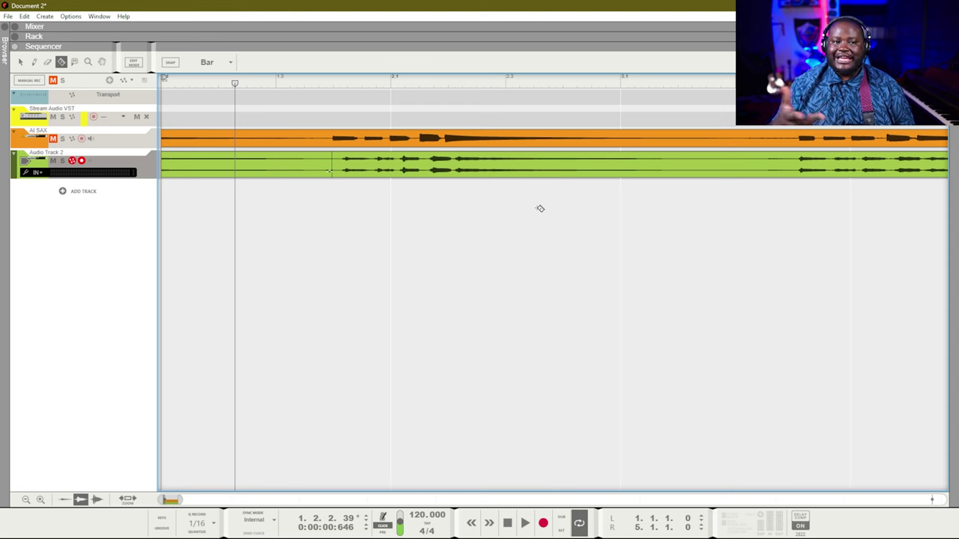
scroll(539, 208, up, 3)
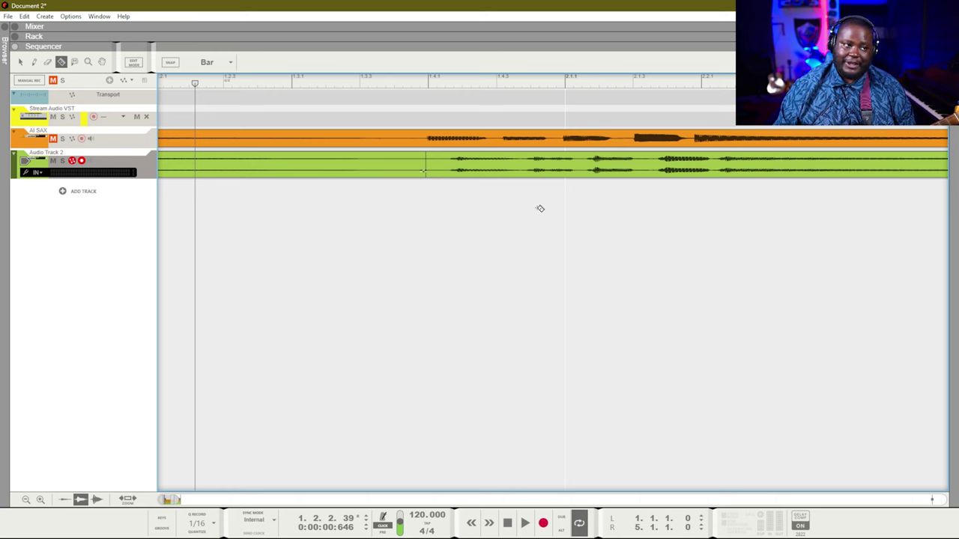
click(424, 171)
Step: Move the split Audio Track 2 clip to start at position 1.4.1.1
drag(310, 65, 312, 83)
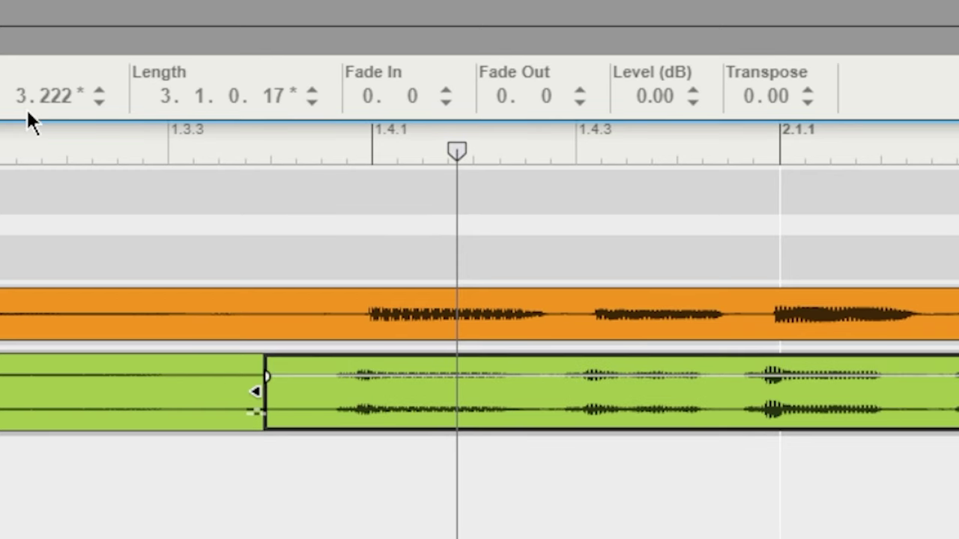
click(44, 100)
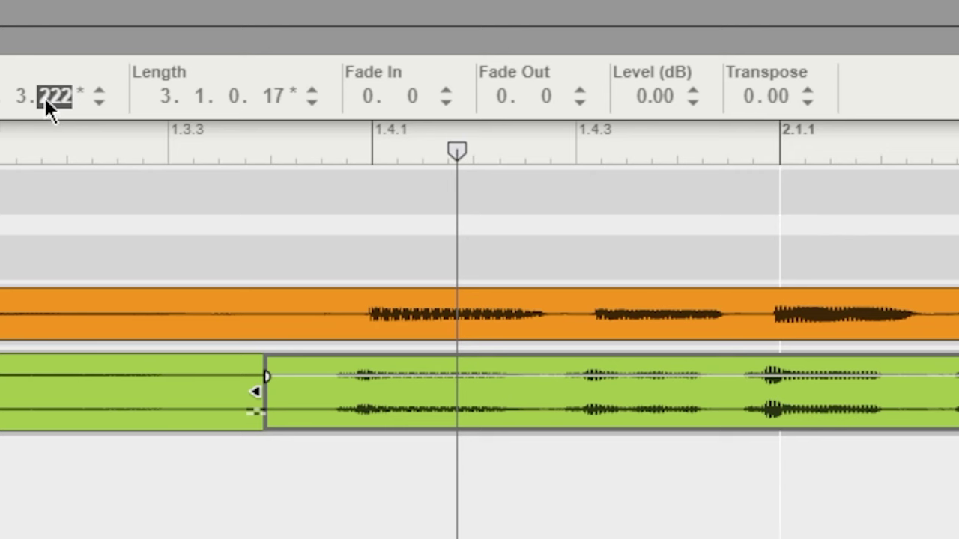
text(1)
key(Return)
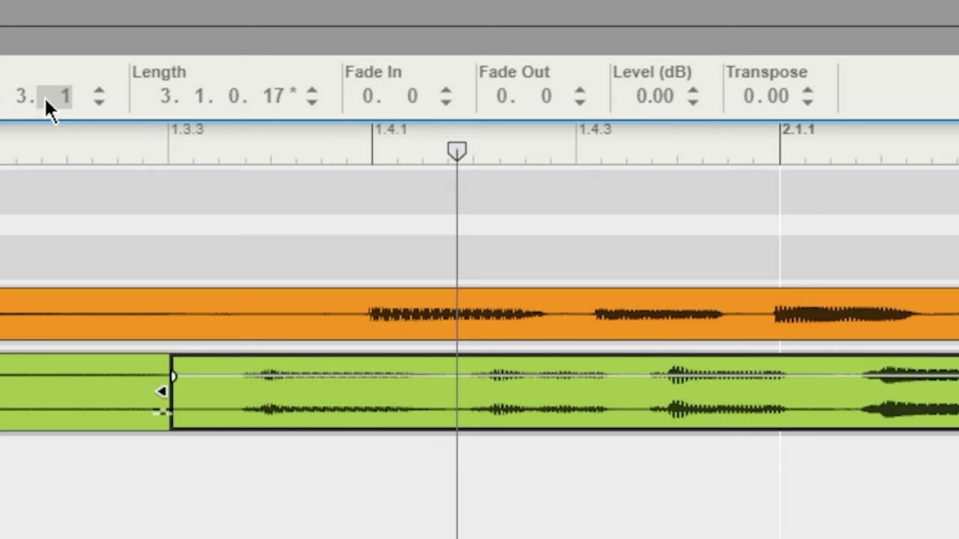
drag(24, 99, 6, 44)
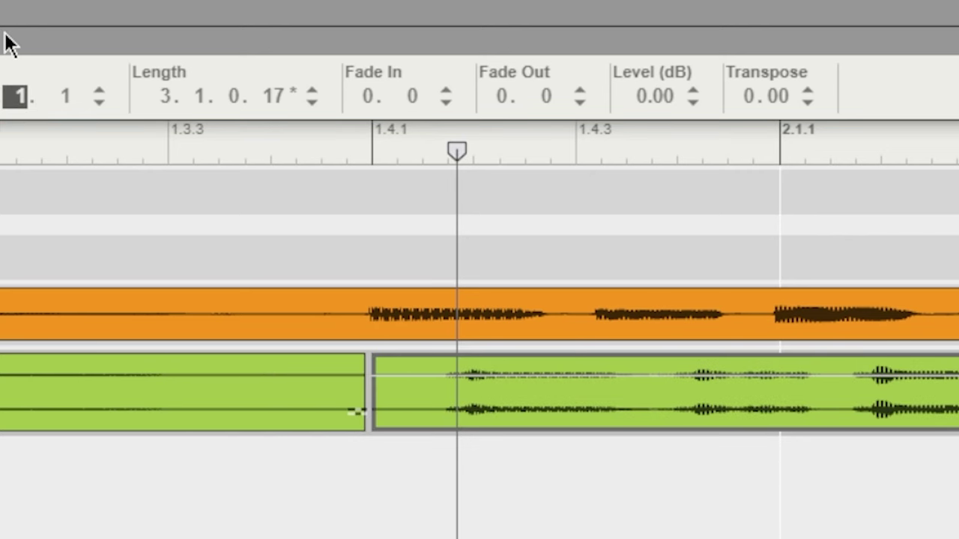
Step: Create another audio track below Audio Track 2 and move the AI SAX clip onto it
right_click(123, 185)
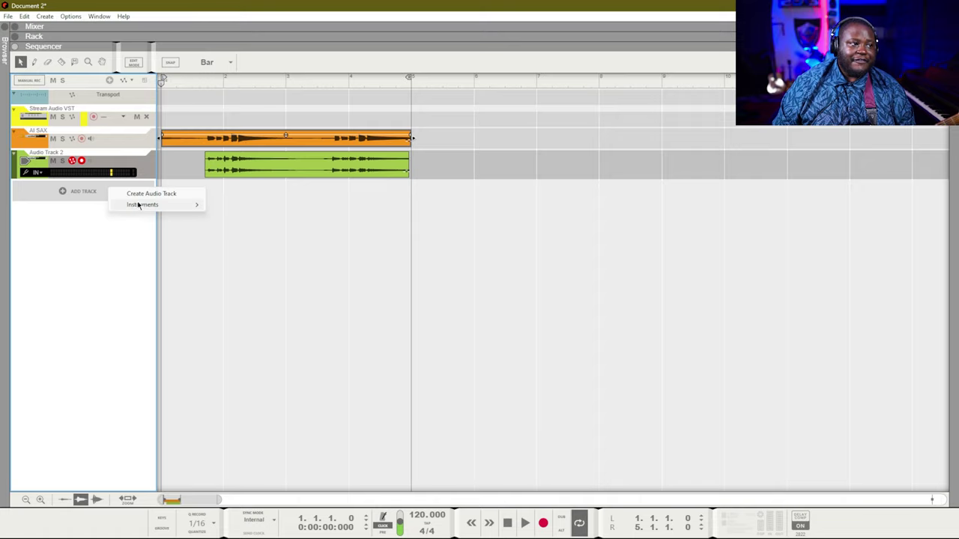
click(153, 191)
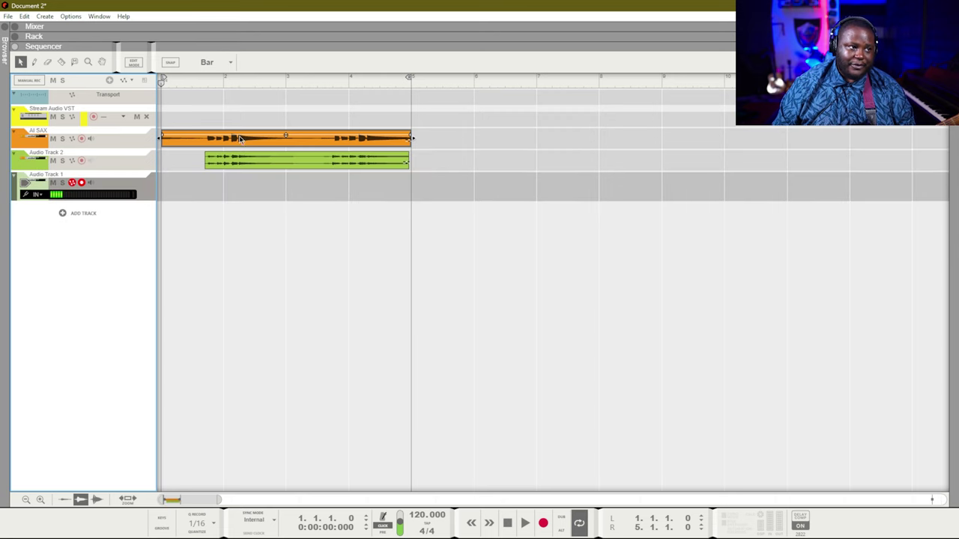
drag(240, 144, 224, 195)
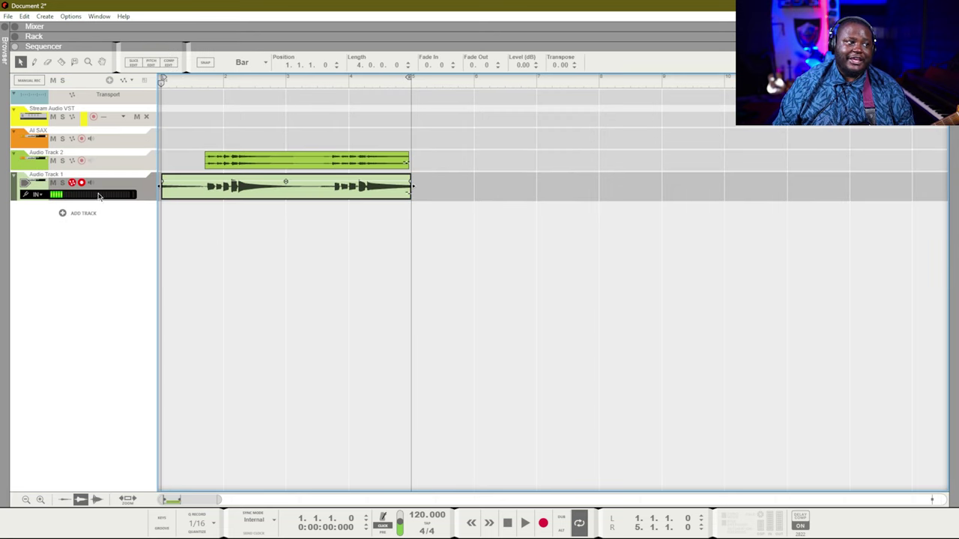
Step: Solo Audio Track 1 and play its guitar recording
click(64, 185)
key(space)
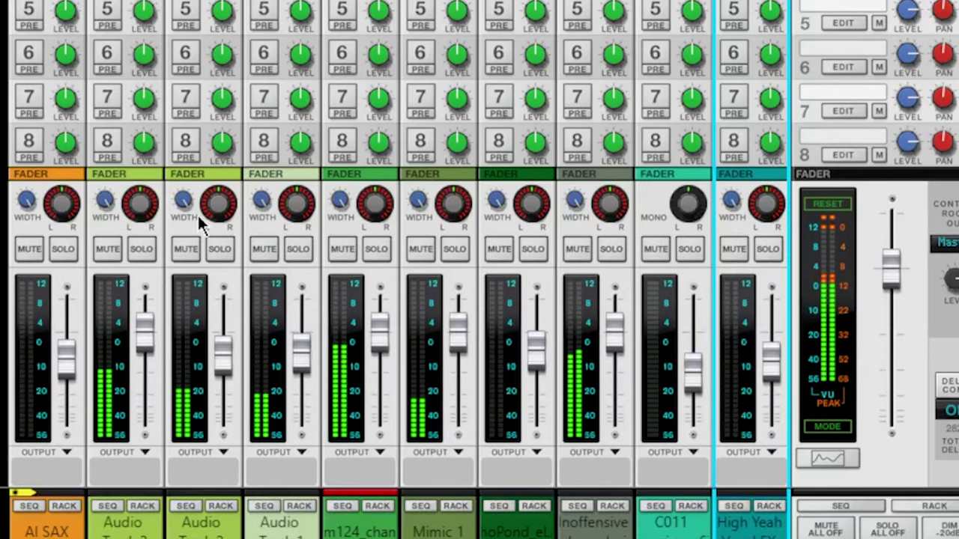
Step: Pan the Audio Track 2 Dub channel hard right and the Audio Track 2 channel to the left in the mixer
click(198, 214)
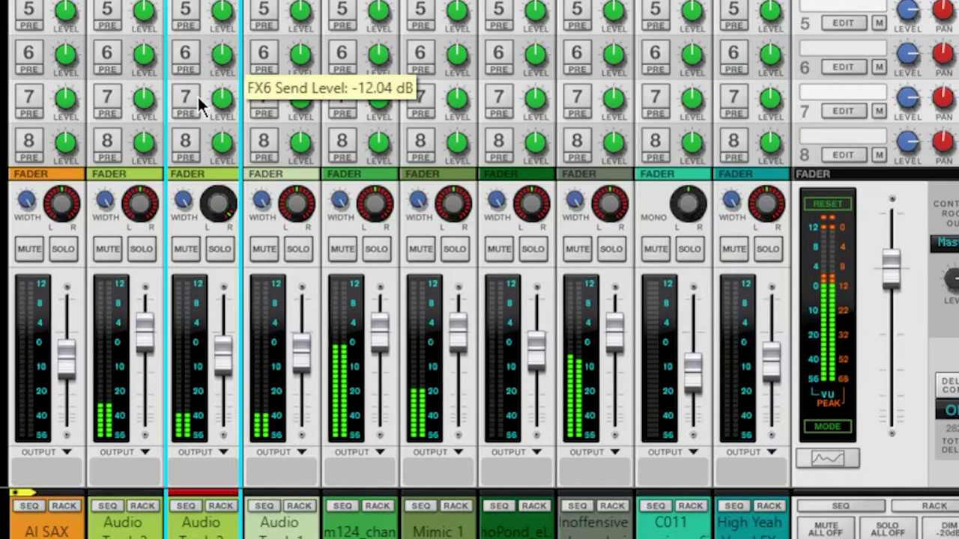
drag(148, 208, 142, 349)
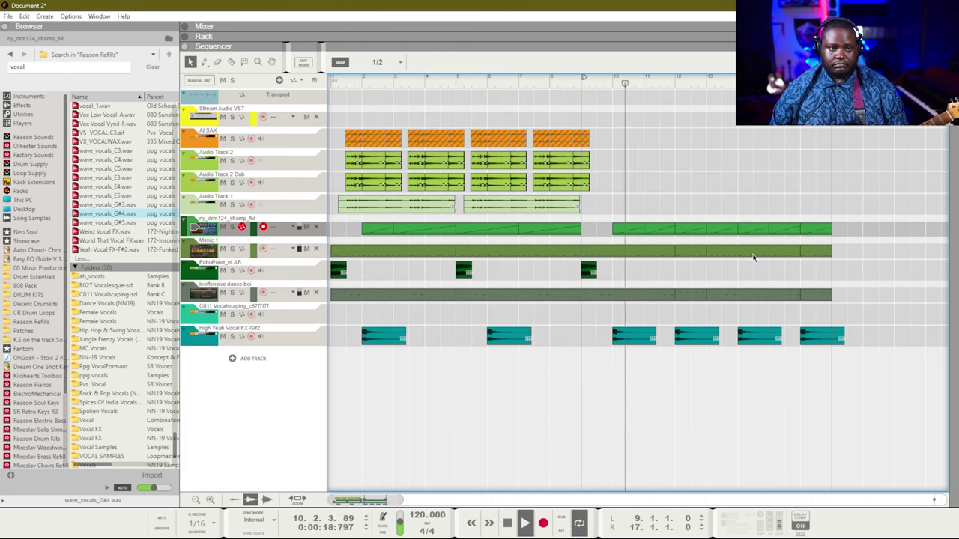
Step: Split the clips from the ny_drm124_champ_ful track down to High Yeah Vocal FX-G#2 at about bar 14 with the Razor tool
key(r)
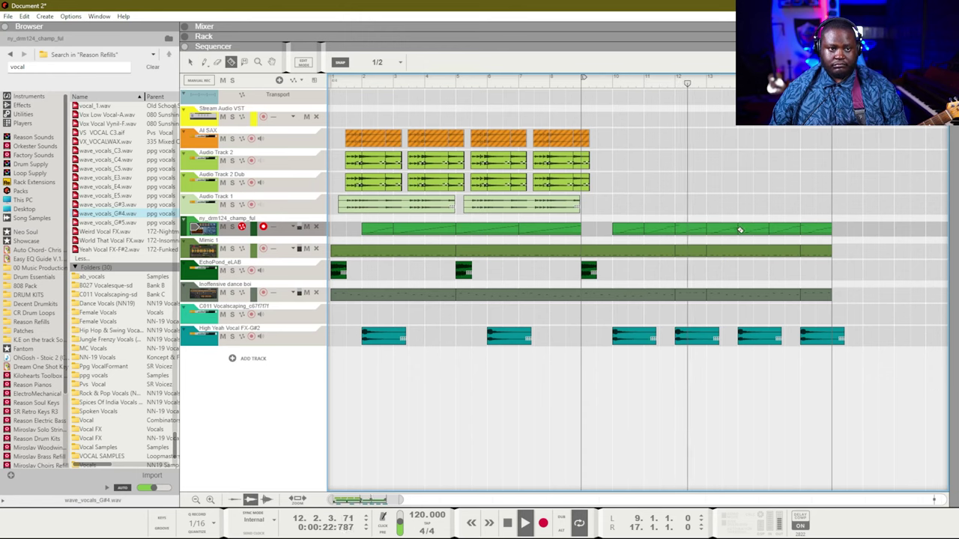
drag(738, 225, 894, 385)
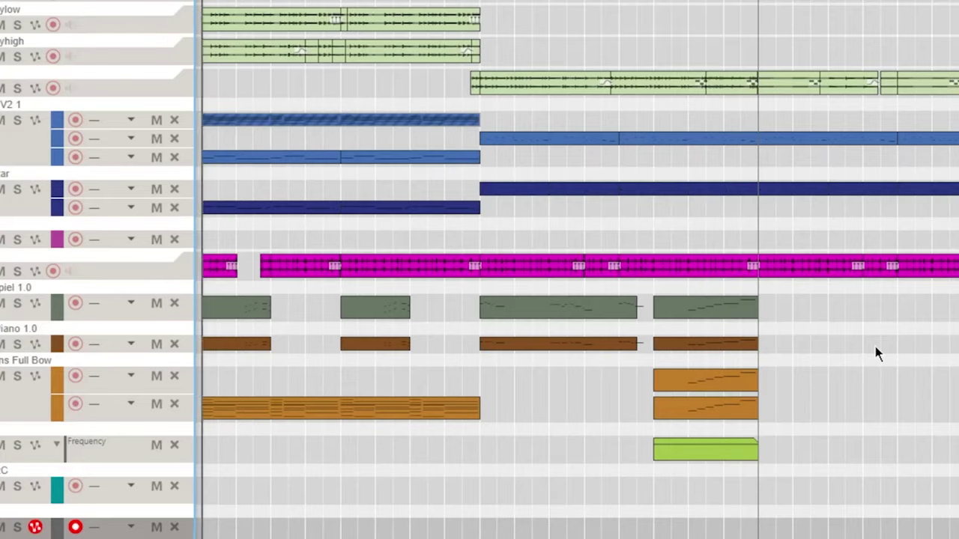
Step: Audition the SaxRiff track against the full arrangement by switching its solo on and off during playback
scroll(824, 330, up, 3)
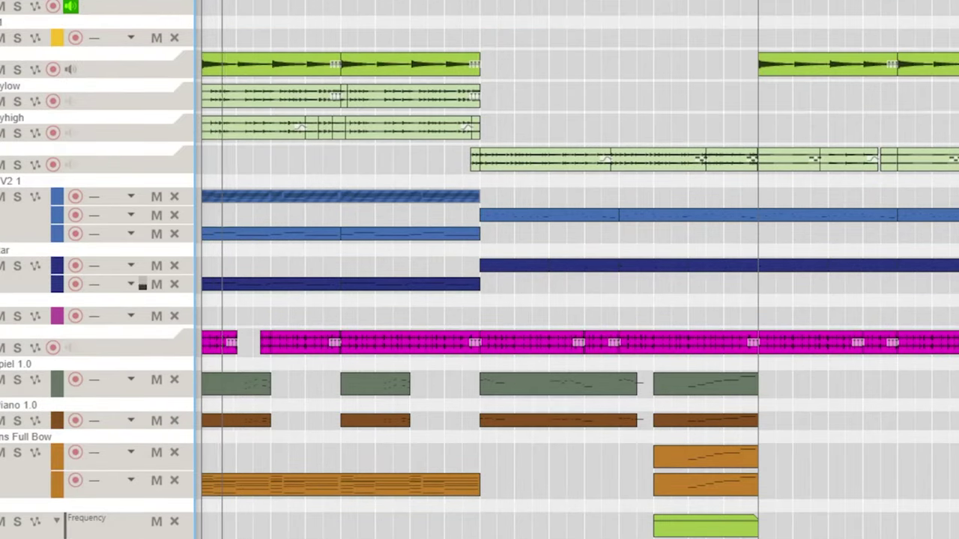
scroll(536, 29, down, 3)
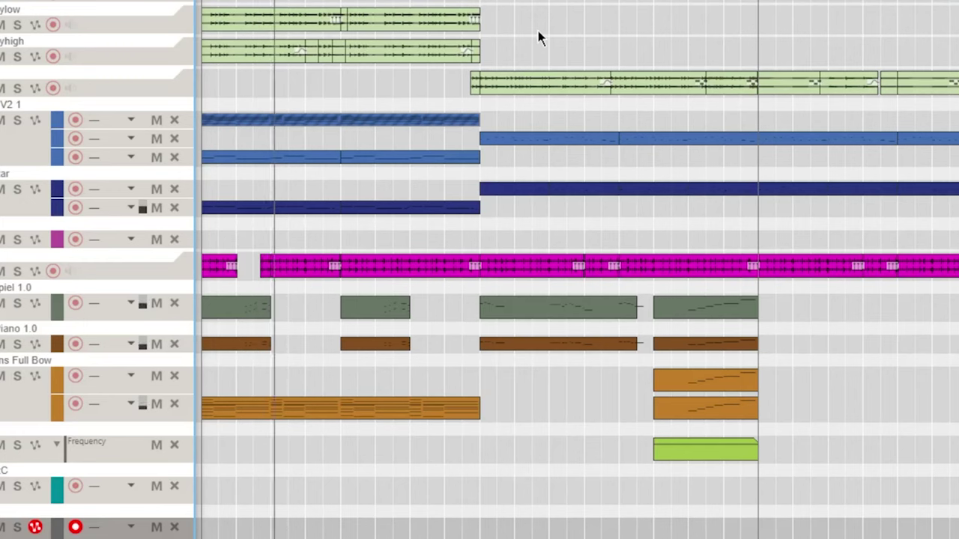
scroll(537, 30, up, 3)
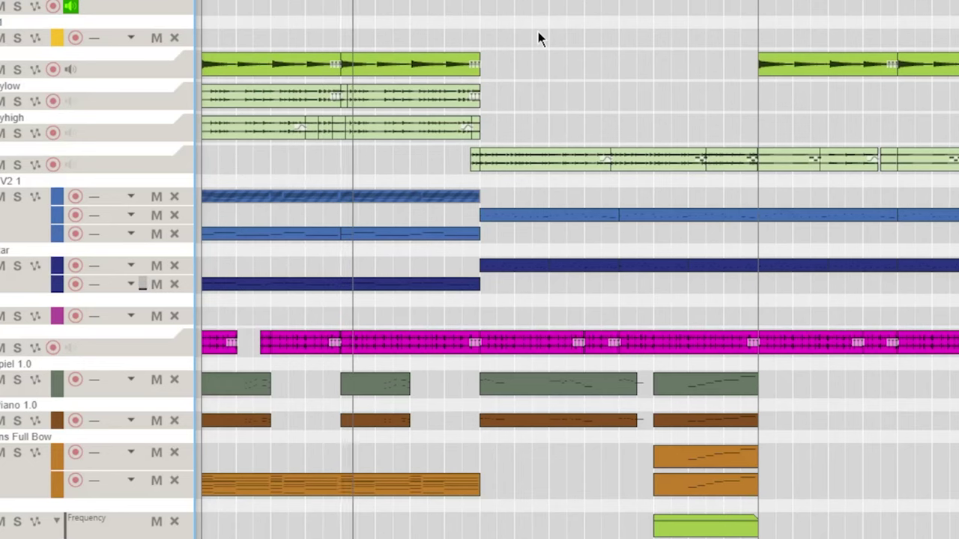
scroll(538, 32, down, 3)
scroll(544, 507, up, 3)
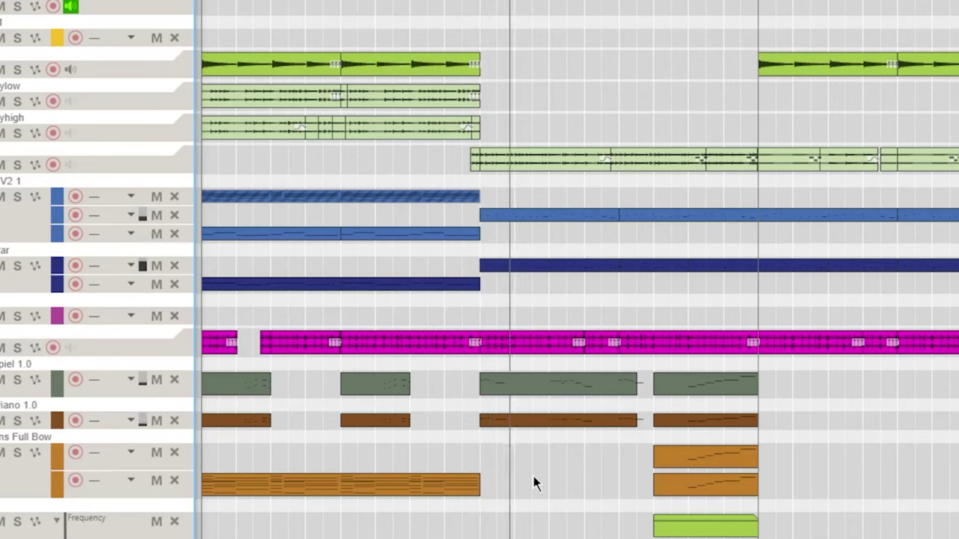
click(17, 164)
click(17, 165)
click(17, 165)
click(20, 165)
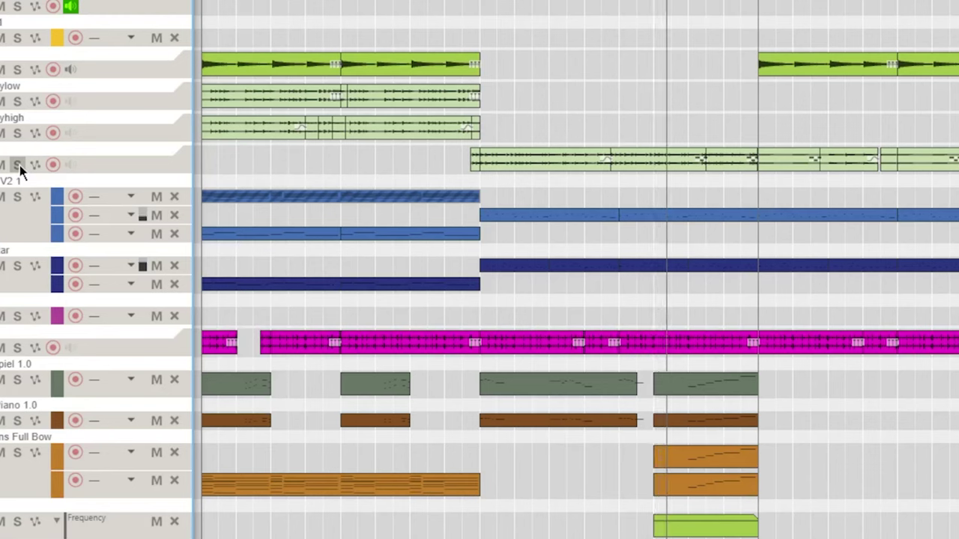
click(17, 164)
click(17, 165)
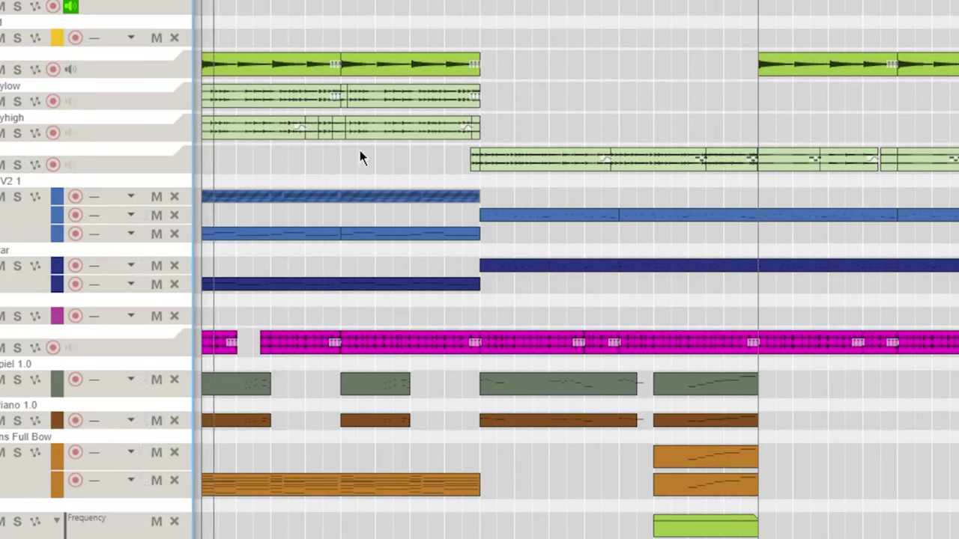
scroll(357, 158, down, 2)
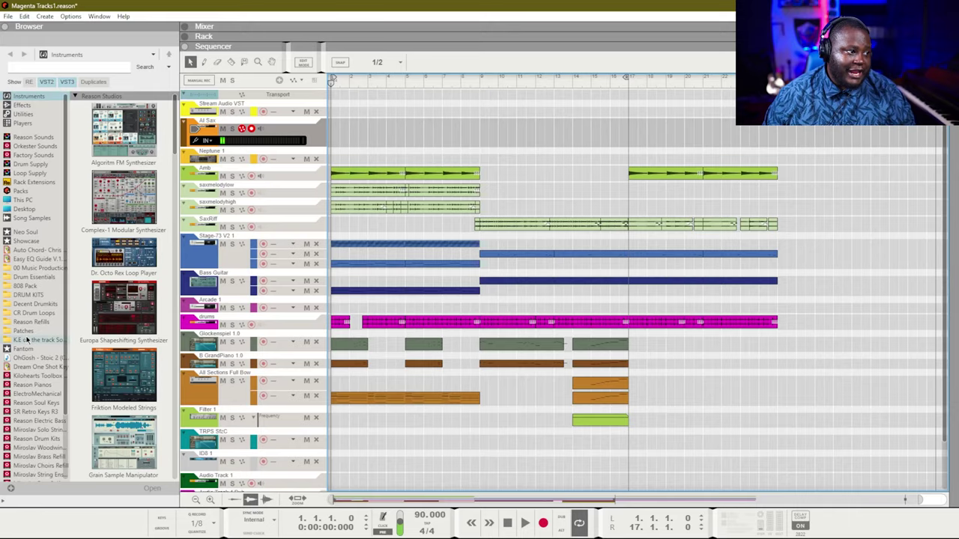
Step: Search the Reason Refills folder for vocal samples
click(32, 322)
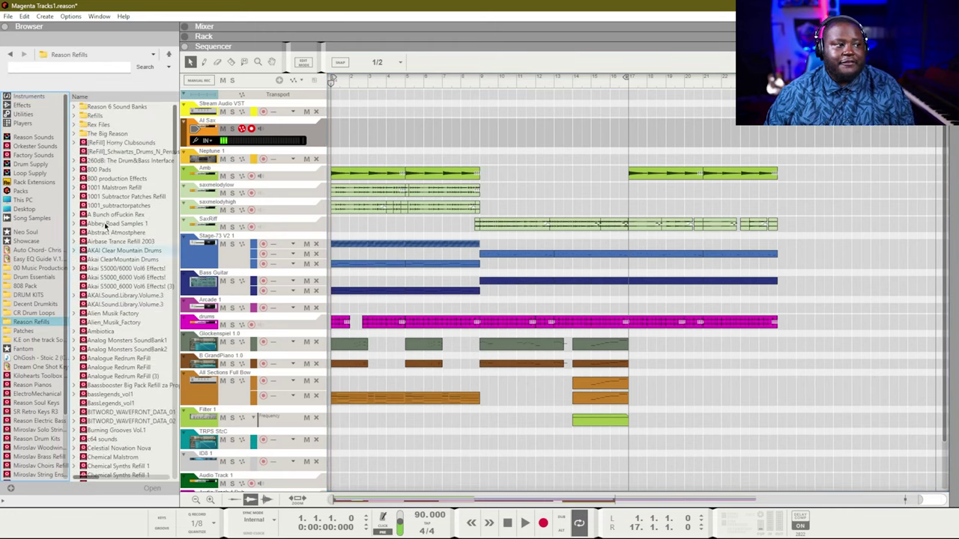
click(52, 69)
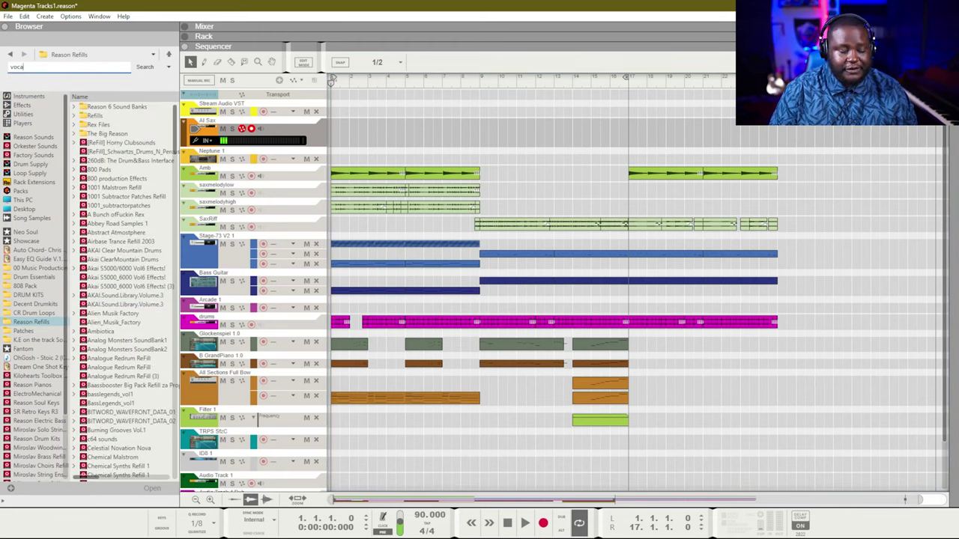
key(Return)
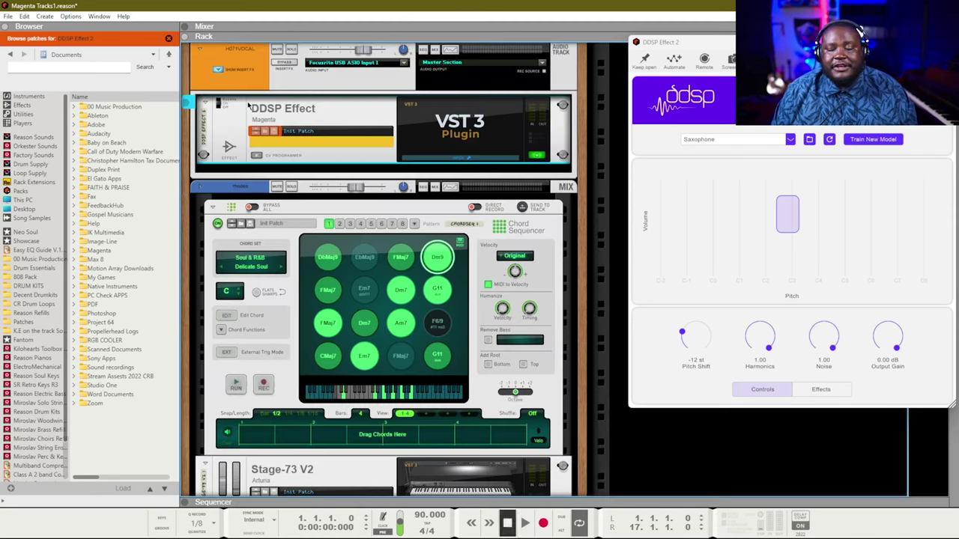
Step: Play the vocal track from just before its third clip to hear it through the DDSP saxophone
key(space)
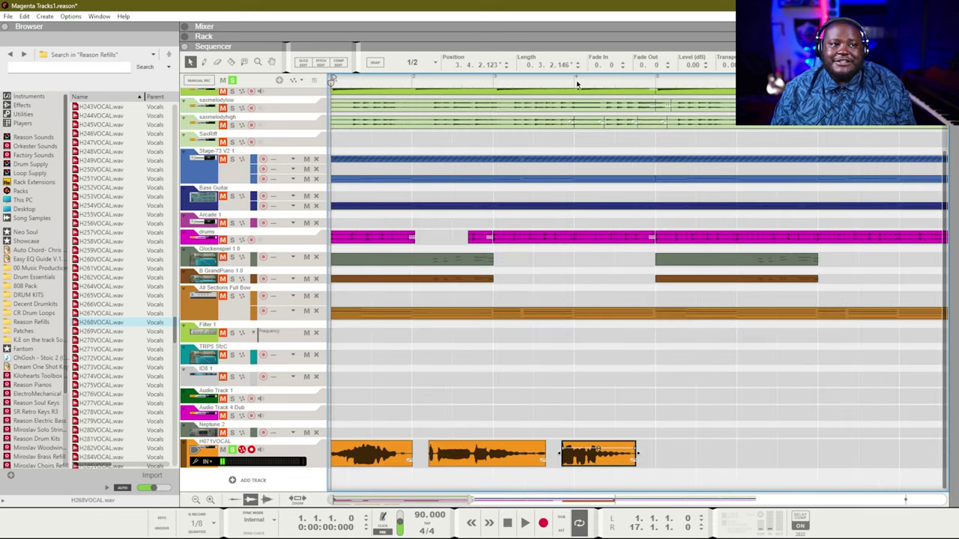
drag(562, 85, 557, 86)
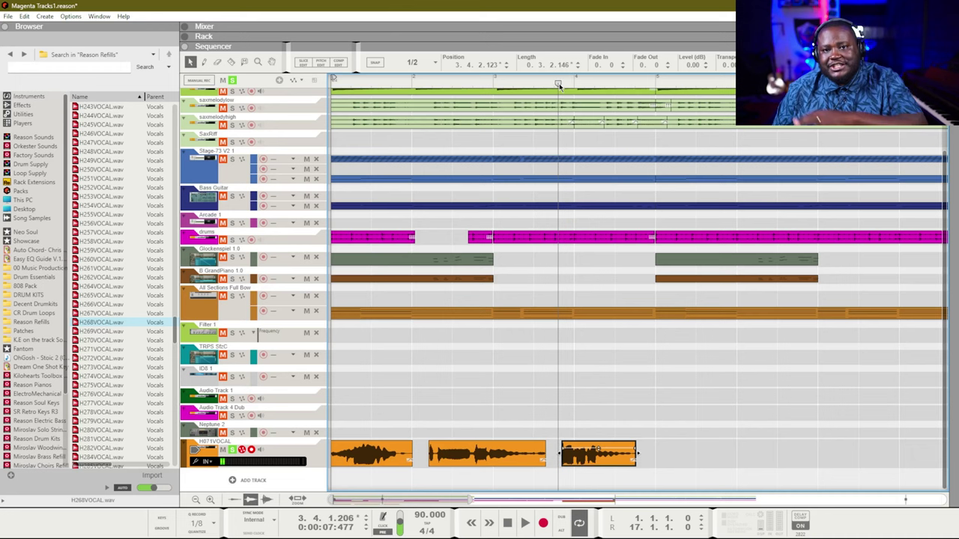
key(space)
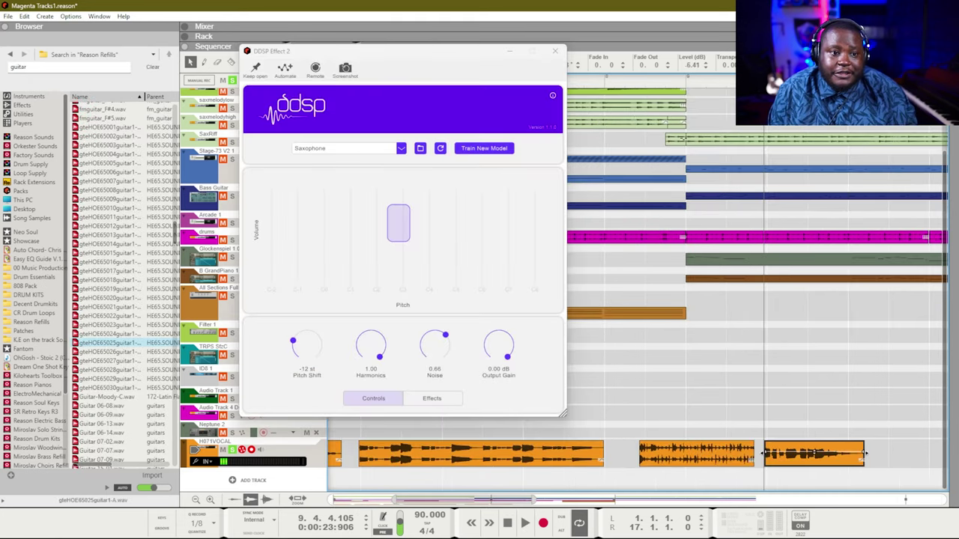
Step: Toggle the DDSP Effect's bypass in the rack and play the selected guitar clip to compare the dry and processed sound
key(F6)
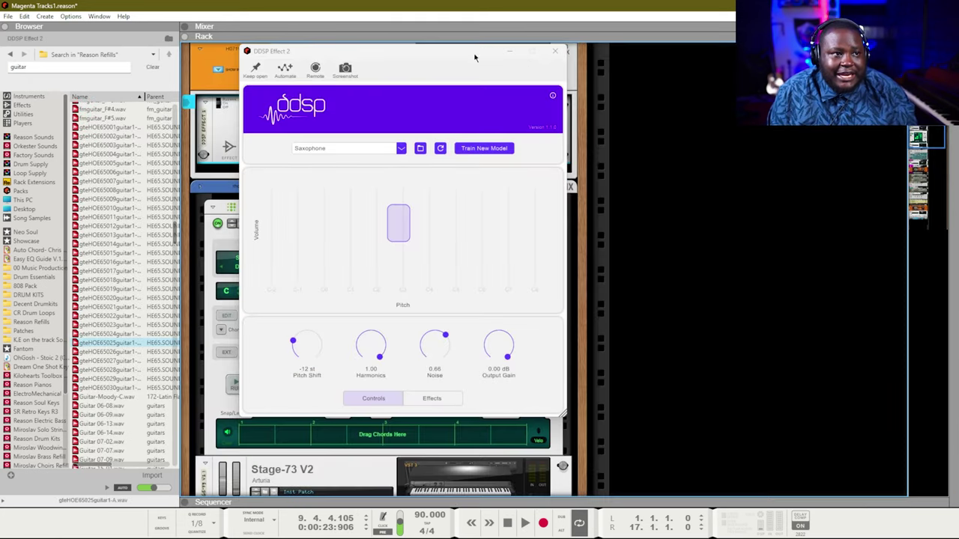
drag(475, 57, 877, 105)
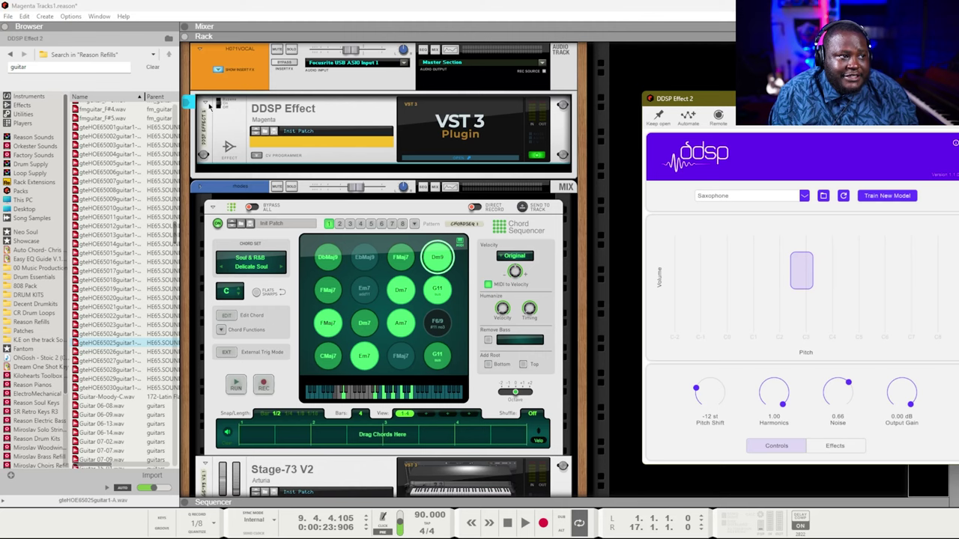
click(224, 95)
key(F7)
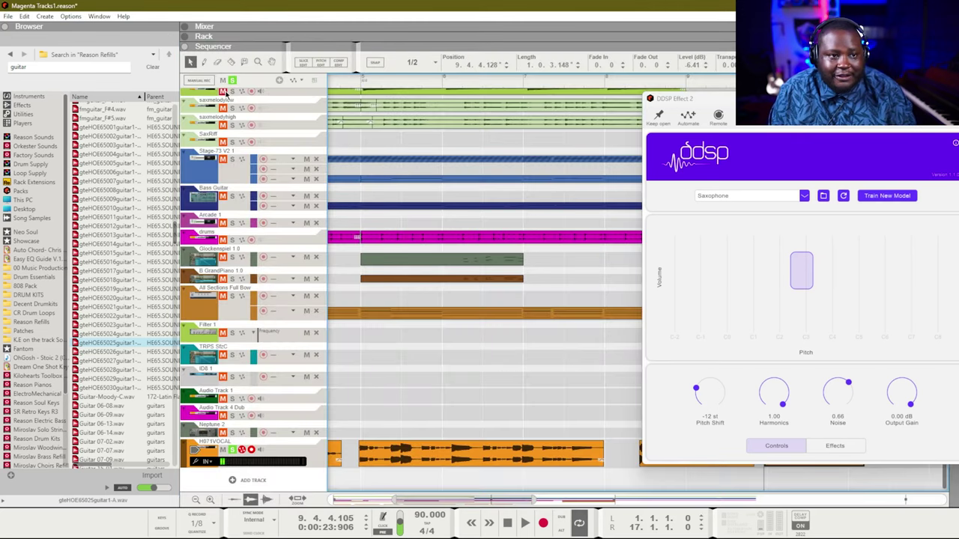
drag(814, 102, 606, 165)
key(F6)
click(218, 102)
key(space)
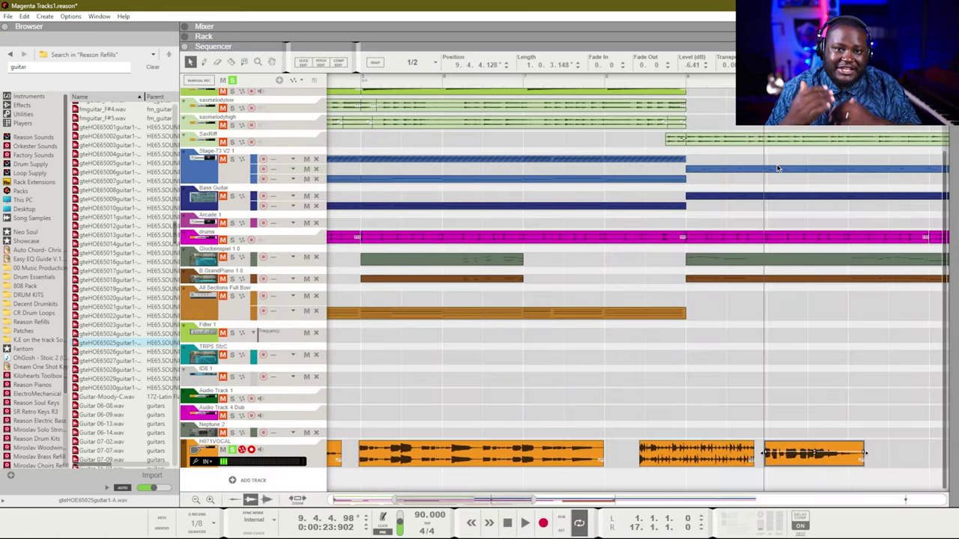
Step: Open the song file Music Is So Cool.reason
click(7, 15)
click(10, 55)
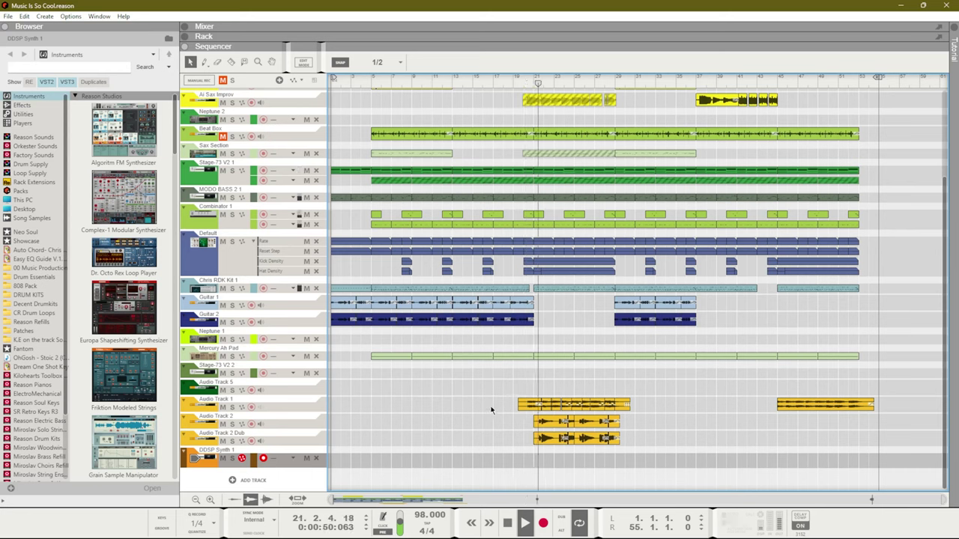
Step: Mute the clips on Audio Track 2 and Audio Track 2 Dub around bars 21 to 29
drag(684, 470, 525, 422)
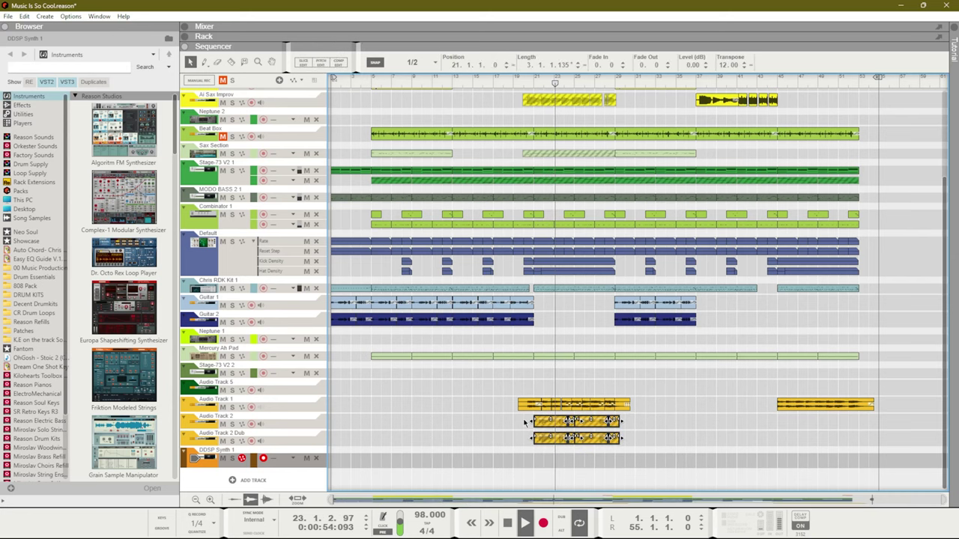
scroll(525, 423, up, 3)
scroll(524, 426, down, 3)
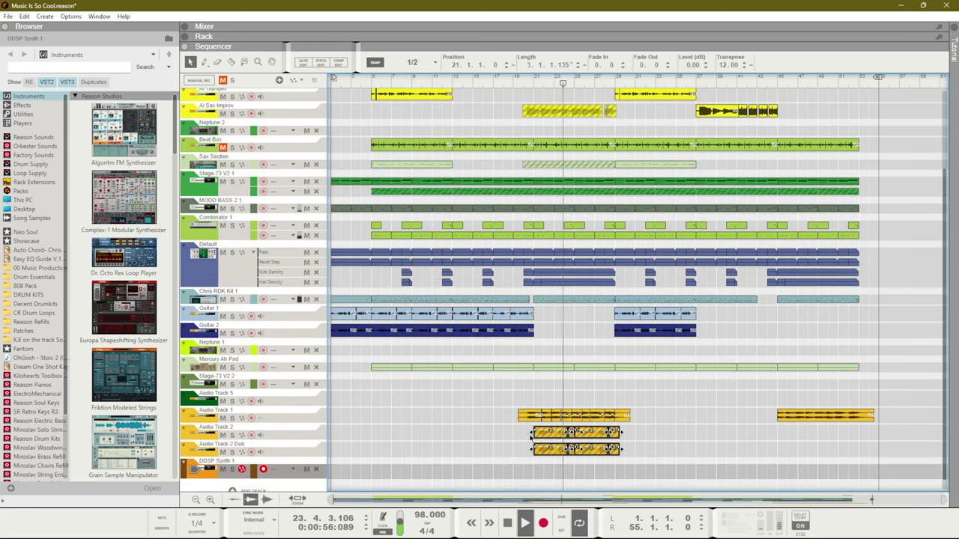
click(541, 405)
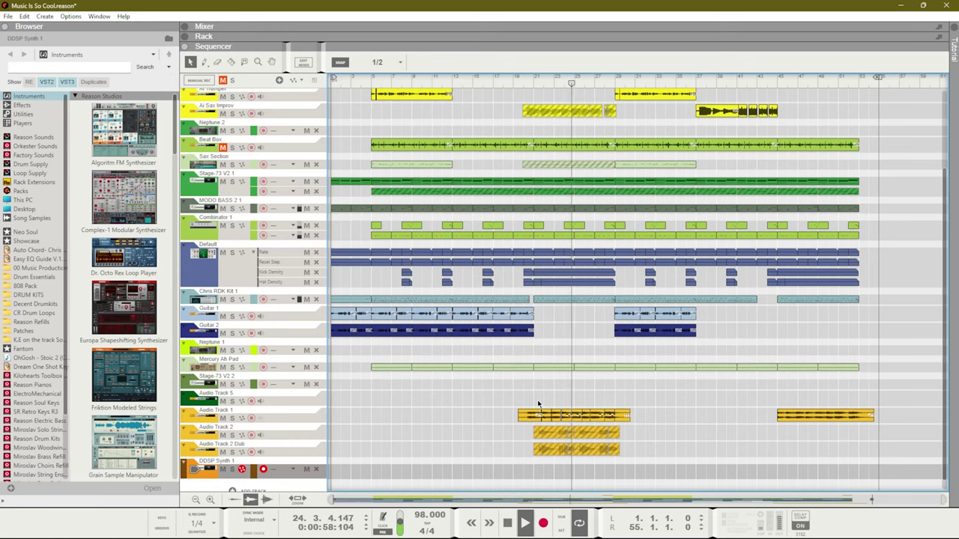
Step: Select the muted clips on the Ai Sax Improv track and reset the playback position
scroll(542, 414, up, 1)
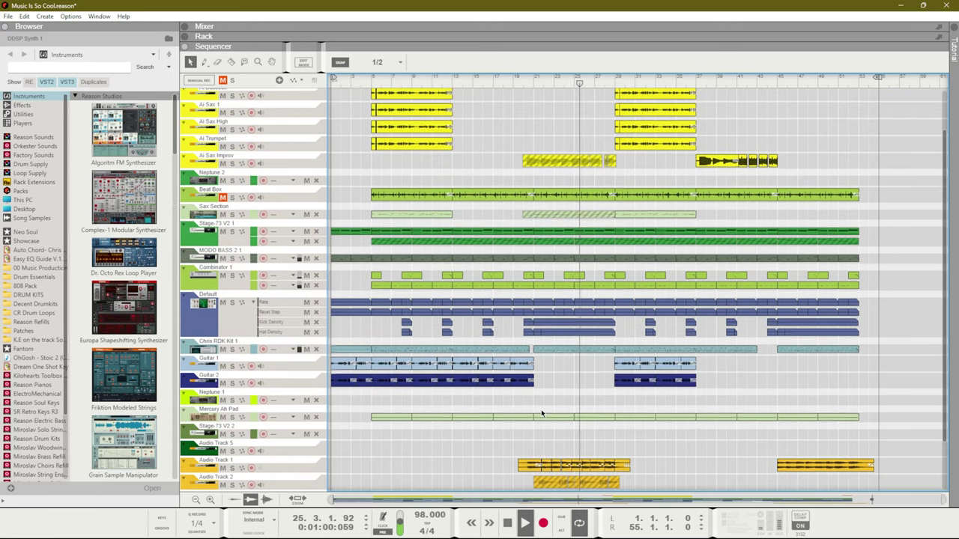
scroll(542, 412, down, 2)
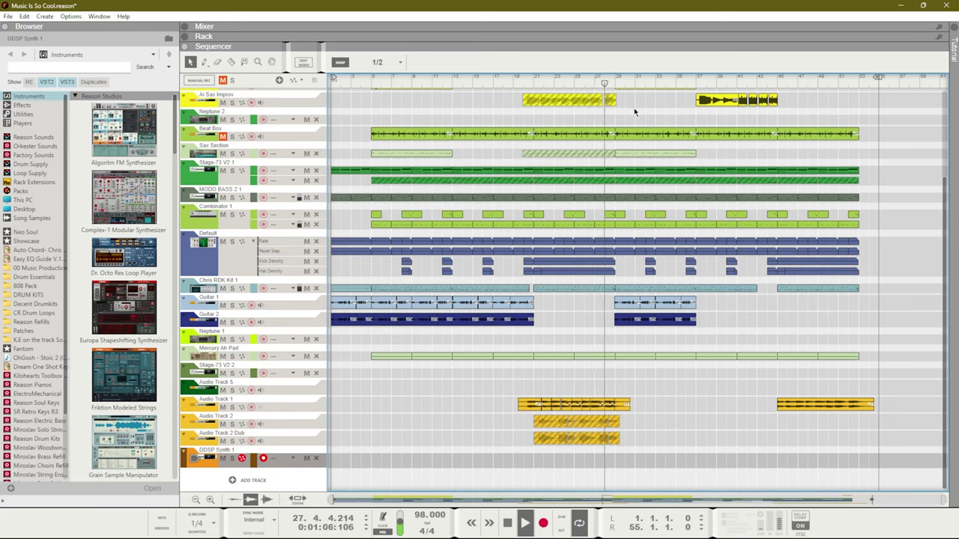
drag(635, 112, 498, 99)
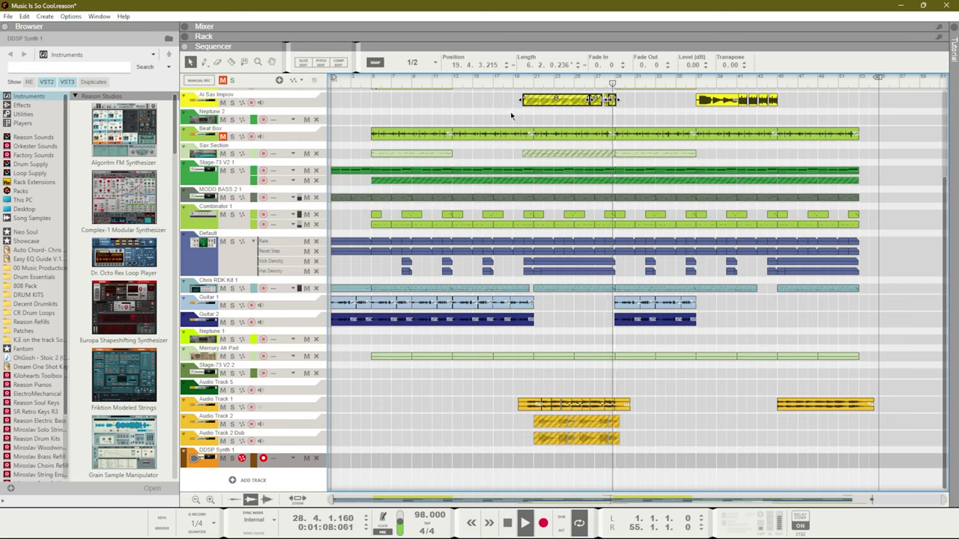
key(space)
key(Home)
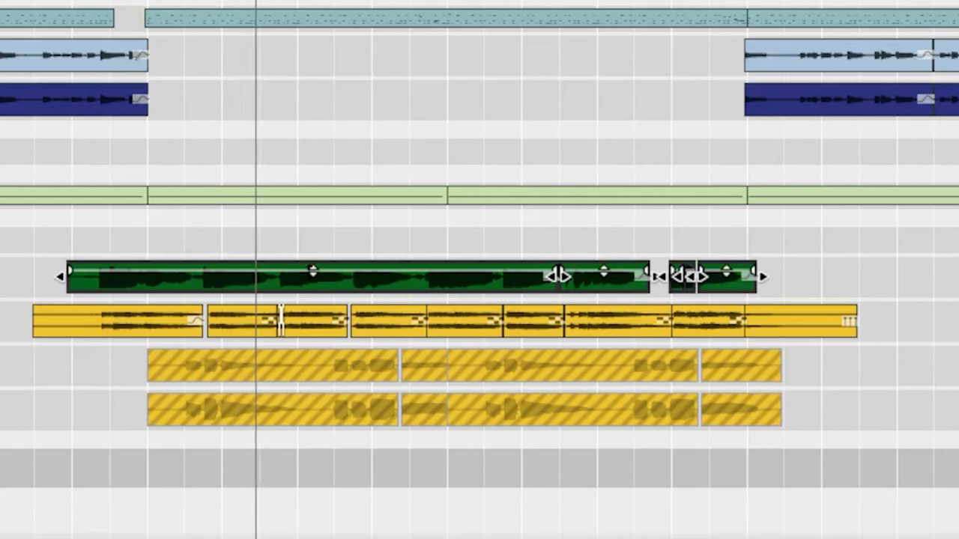
Step: Lower the level of the green Audio Track 5 clips to minimum, undo it to compare, and lower it again
drag(312, 270, 321, 487)
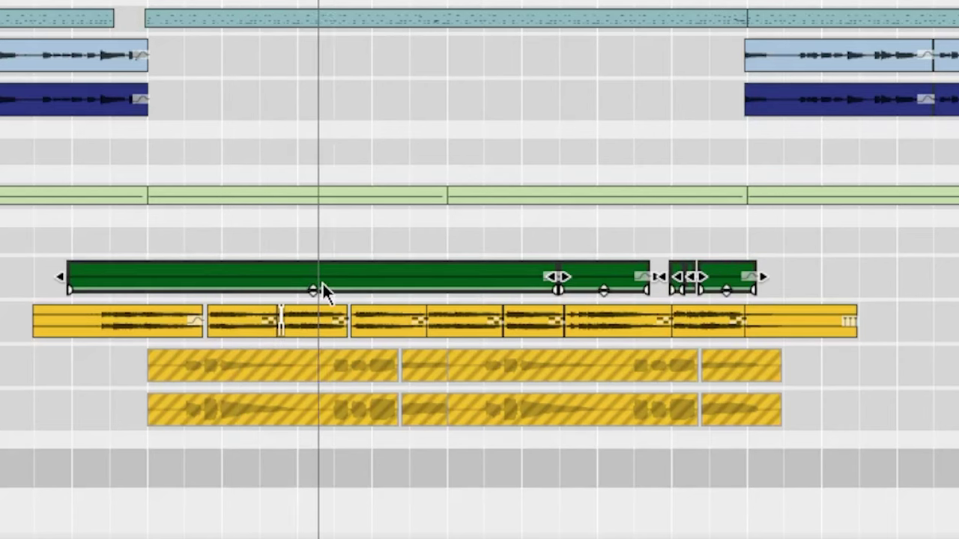
key(ctrl+z)
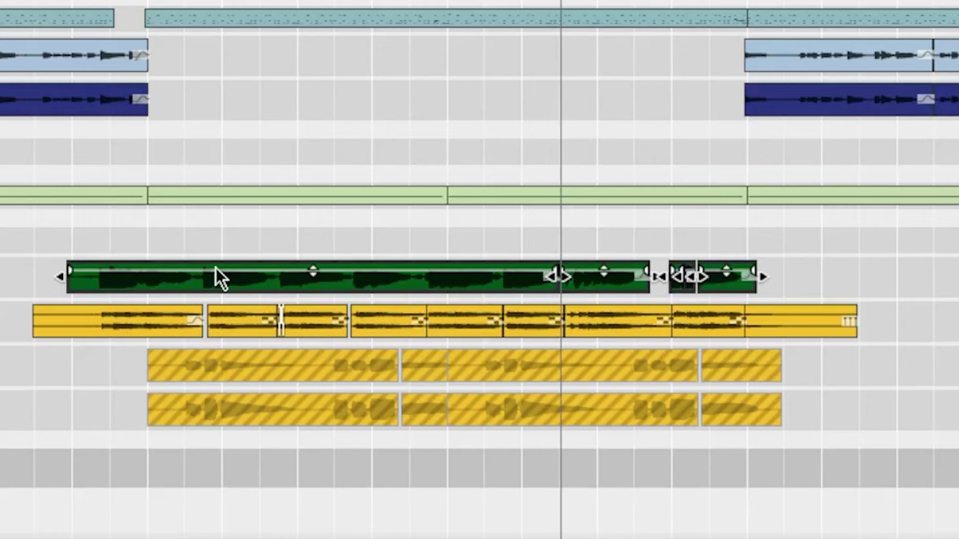
key(shift+m)
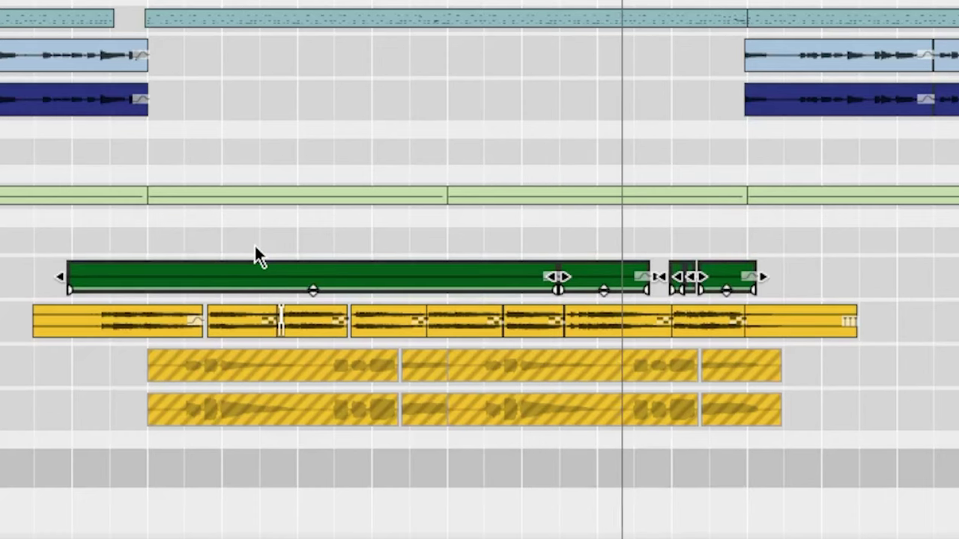